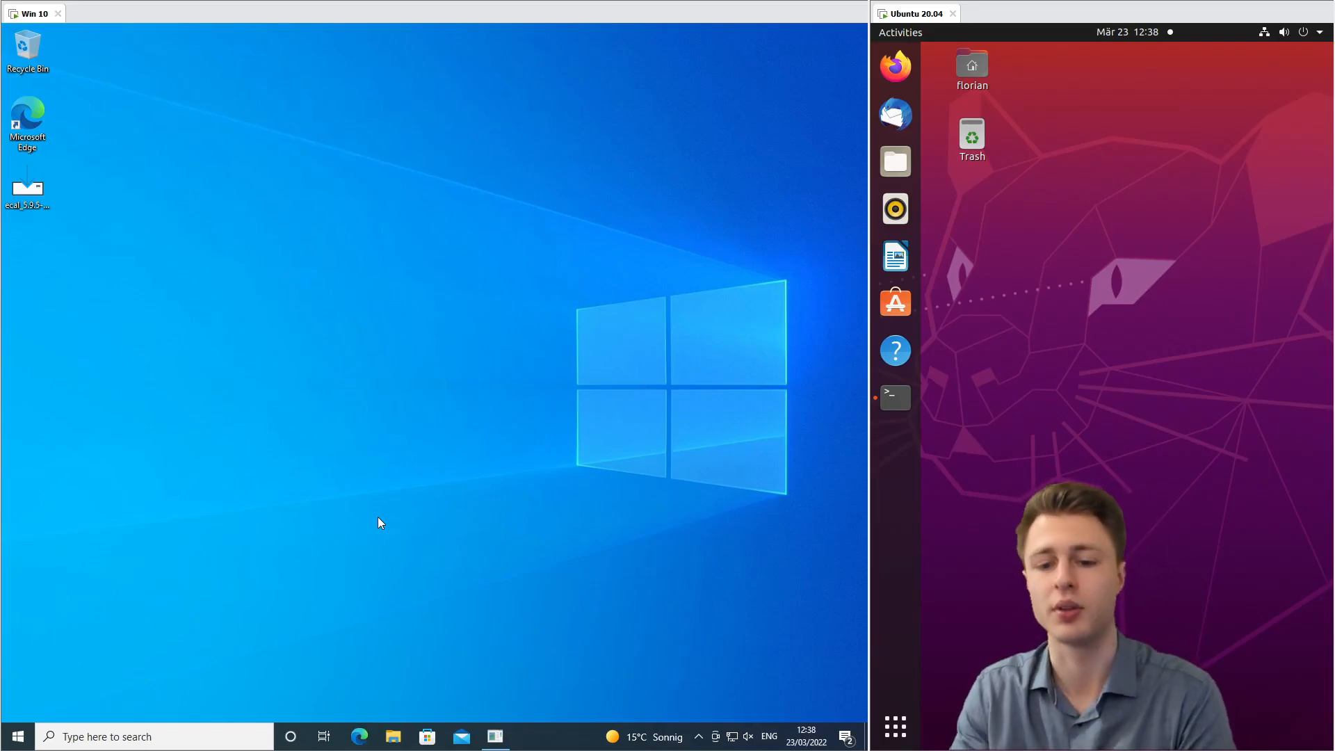
Step: Launch eCAL Recorder on the Windows machine and select the person topic published by the Ubuntu host
left_click(19, 736)
type("ec")
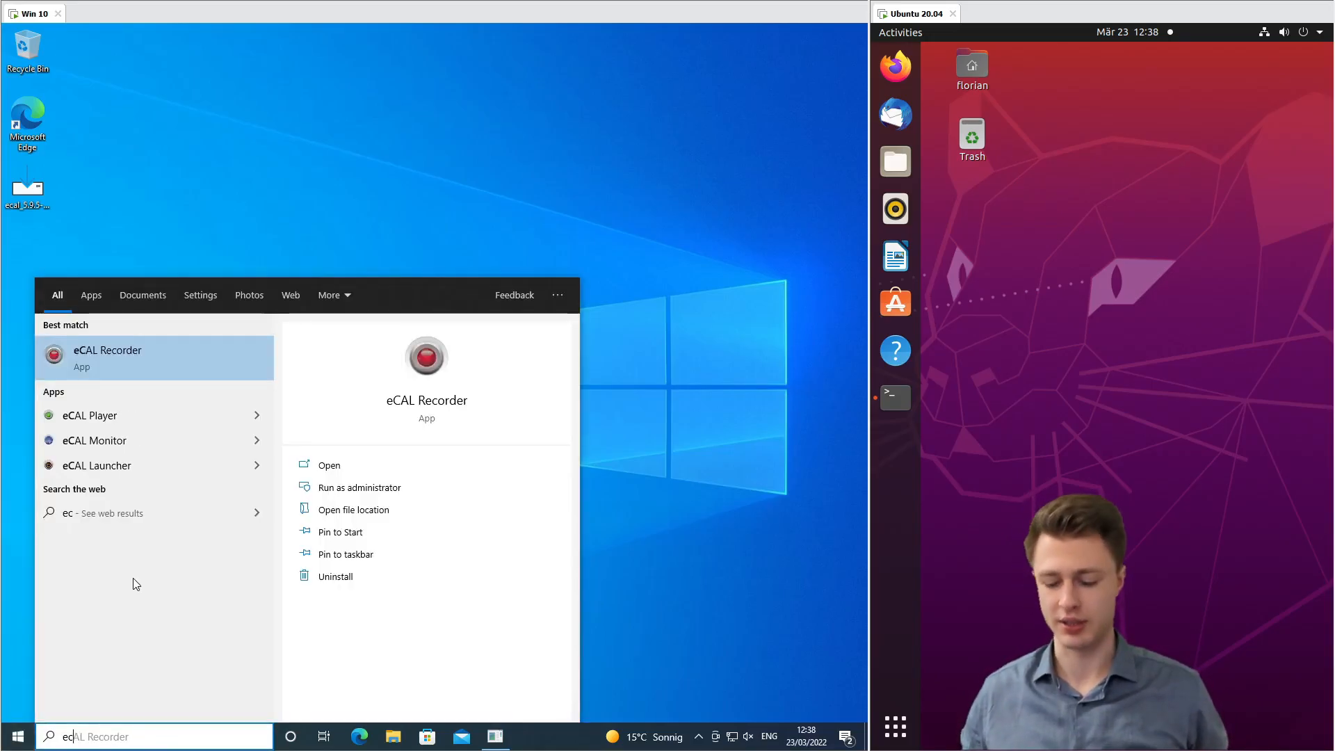
key("Return")
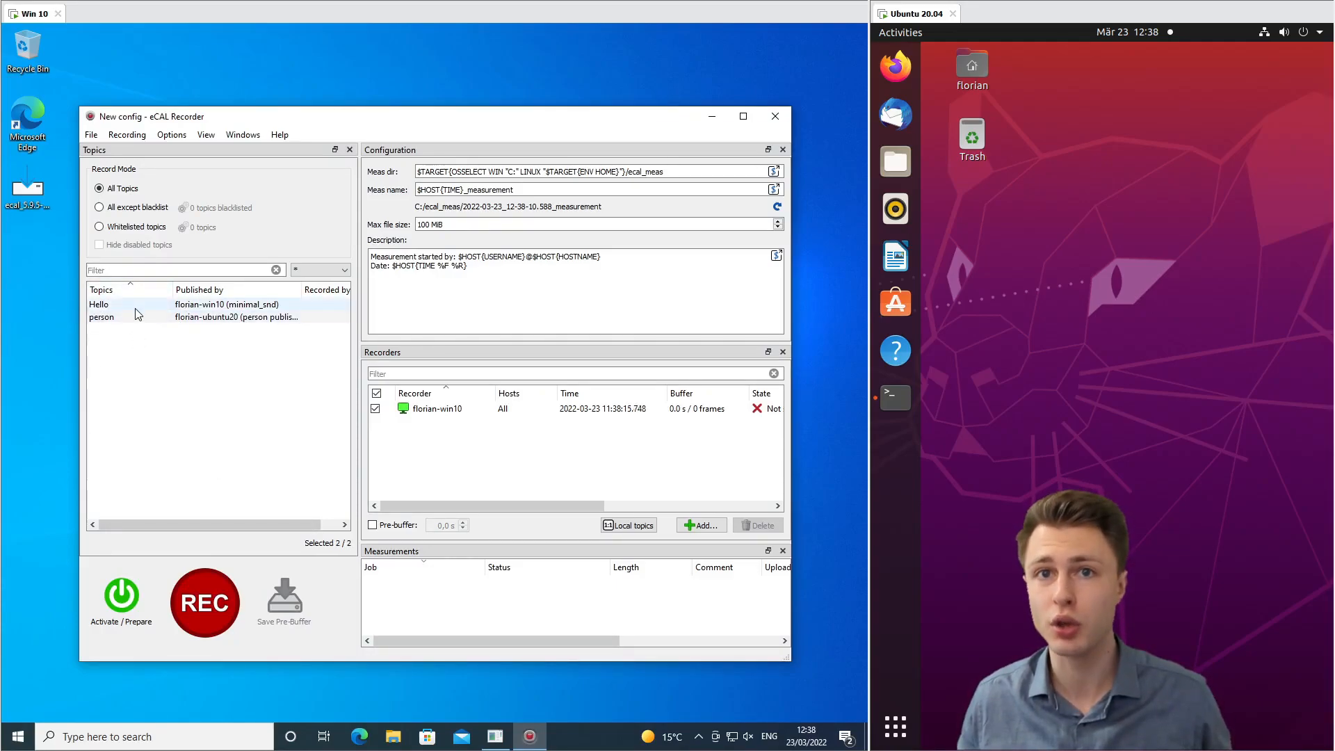
left_click(222, 319)
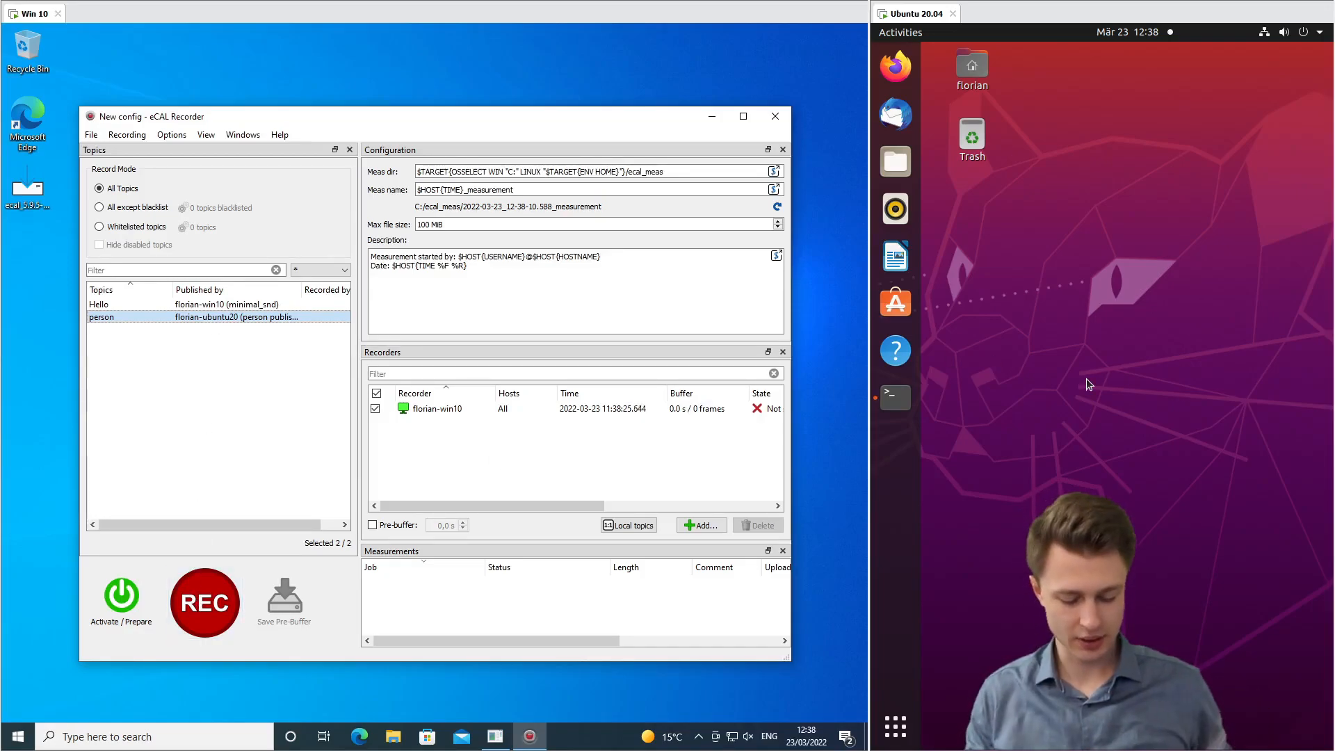
Step: Open a terminal on the Ubuntu machine and start the recorder client with ecal_rec_client
key("ctrl+alt+t")
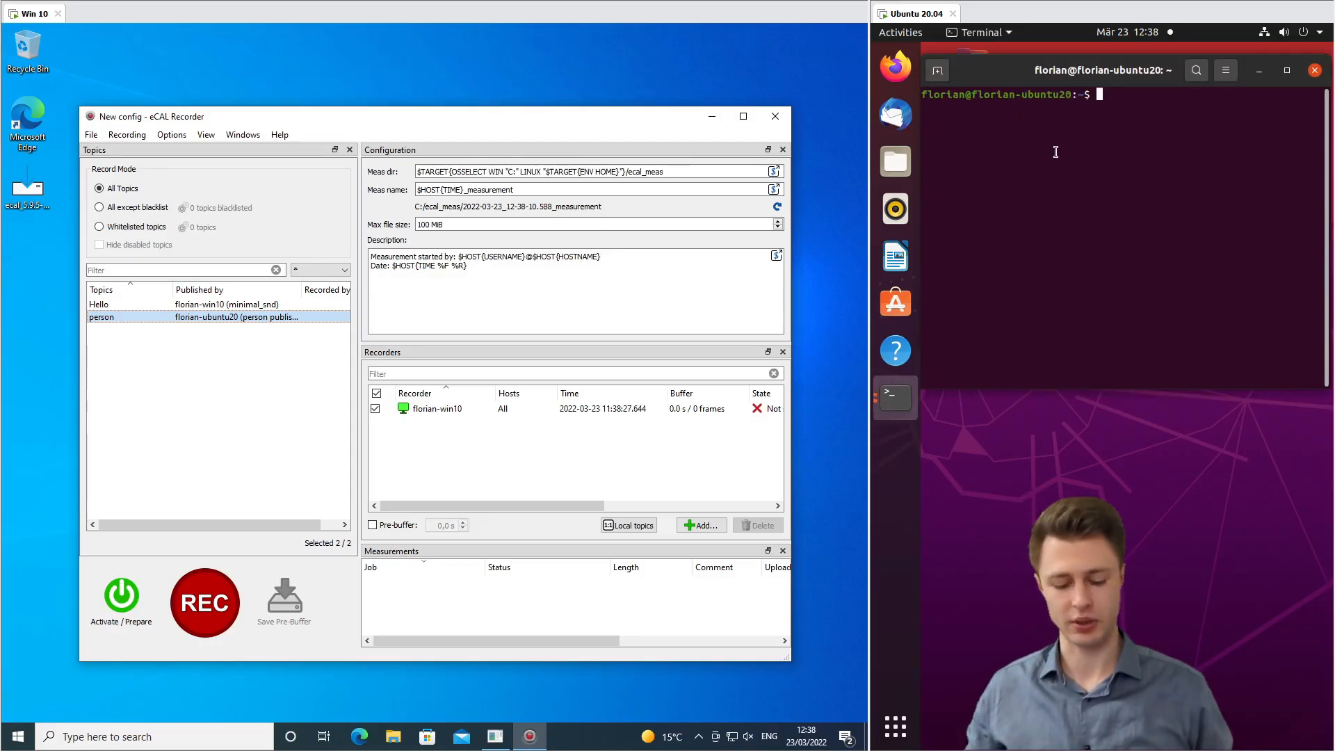
type("ecal_rec_clie")
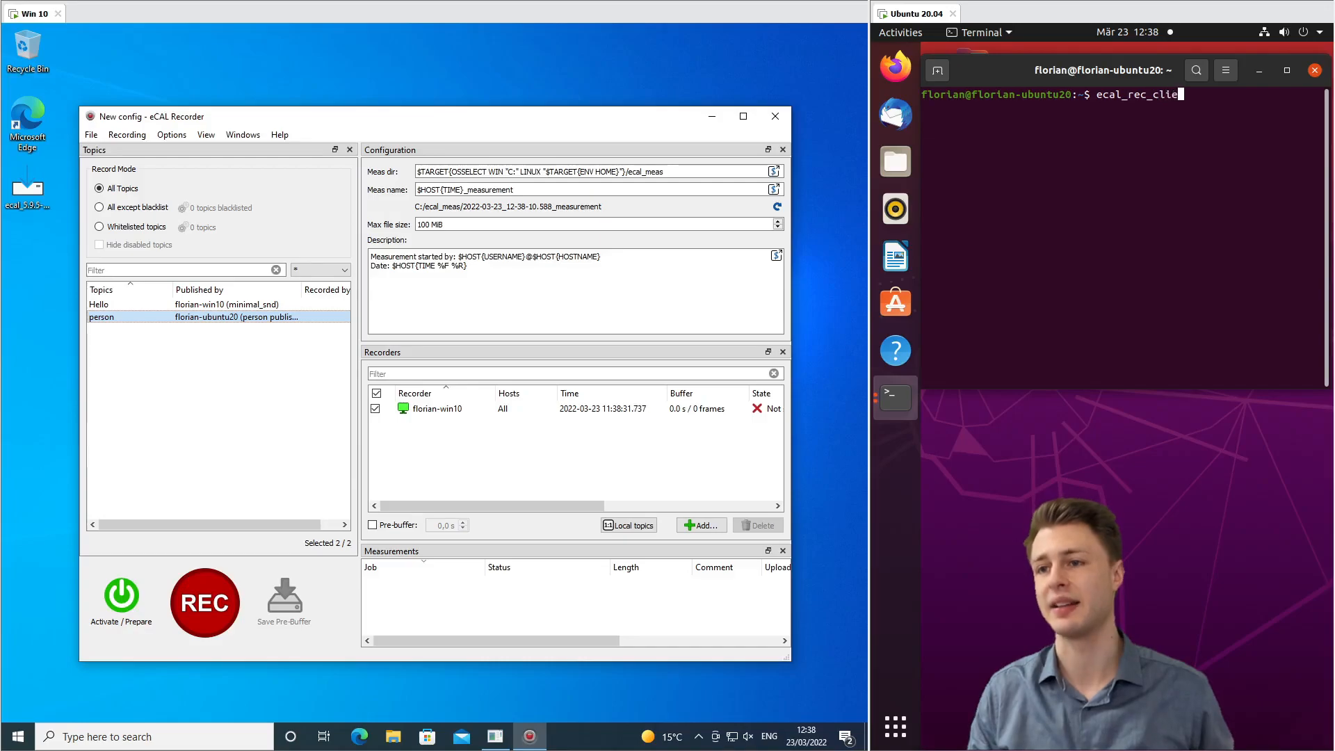
type("nt")
key("Return")
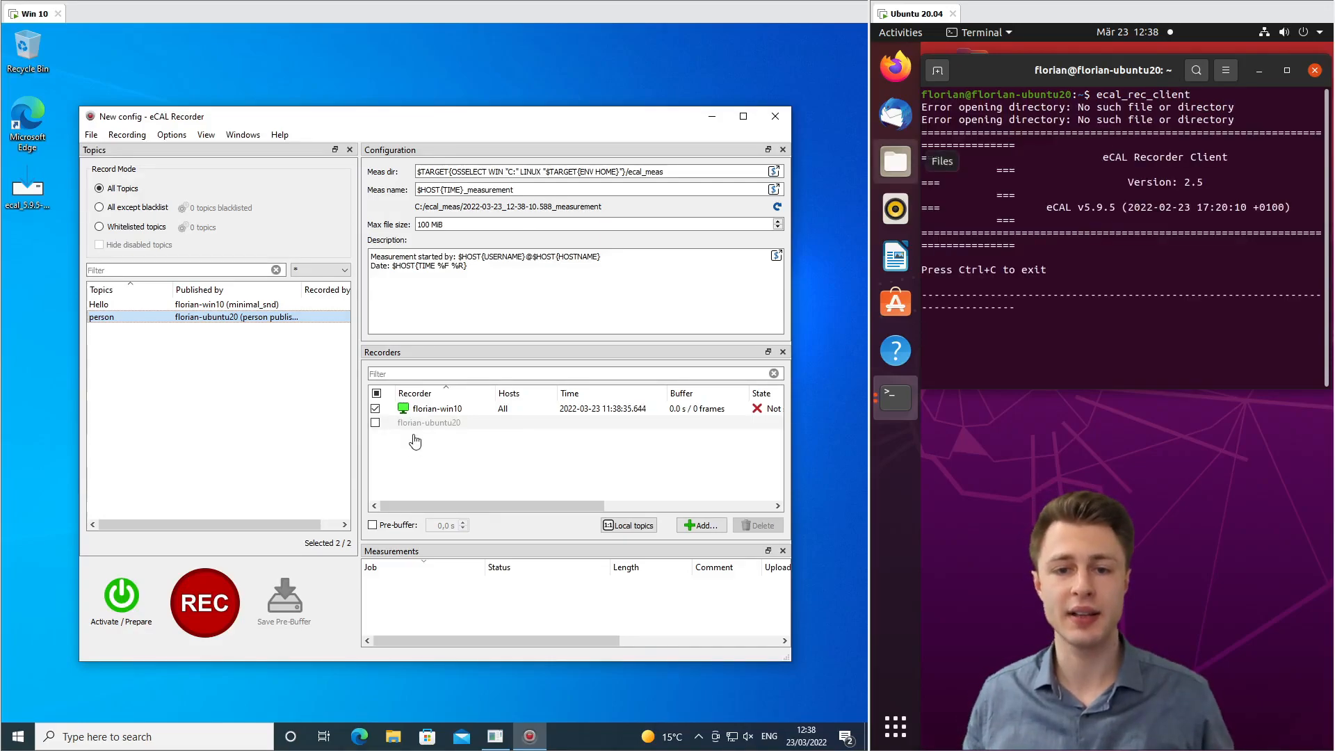
Step: Enable the Ubuntu host's recorder alongside the Windows recorder in eCAL Recorder
left_click(420, 428)
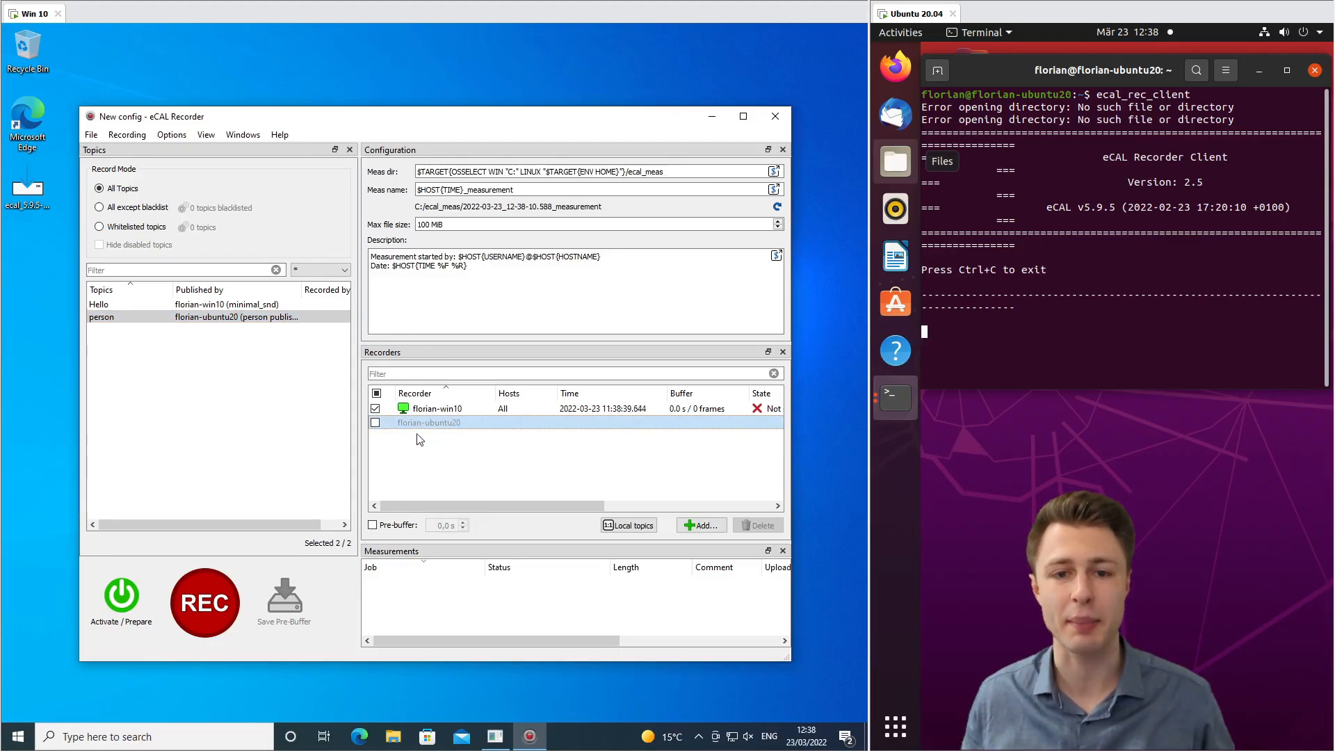
left_click(375, 422)
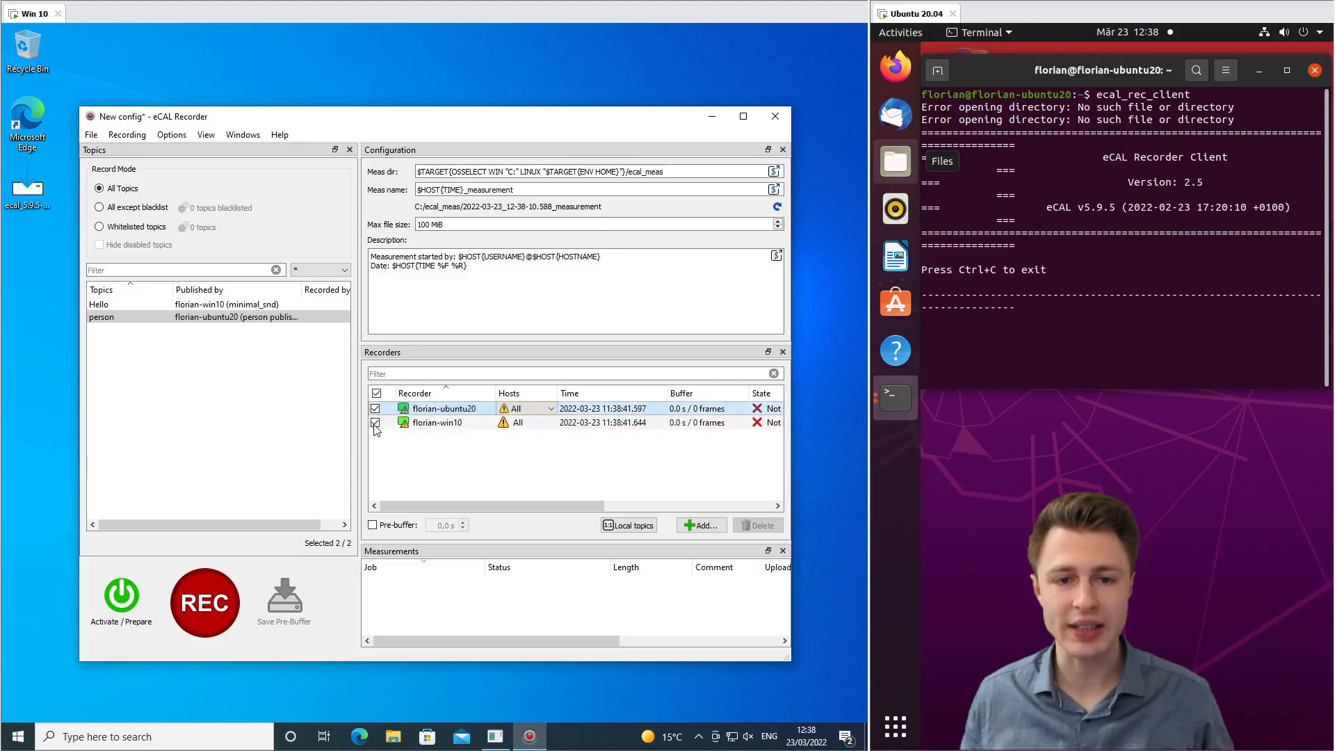
left_click(375, 424)
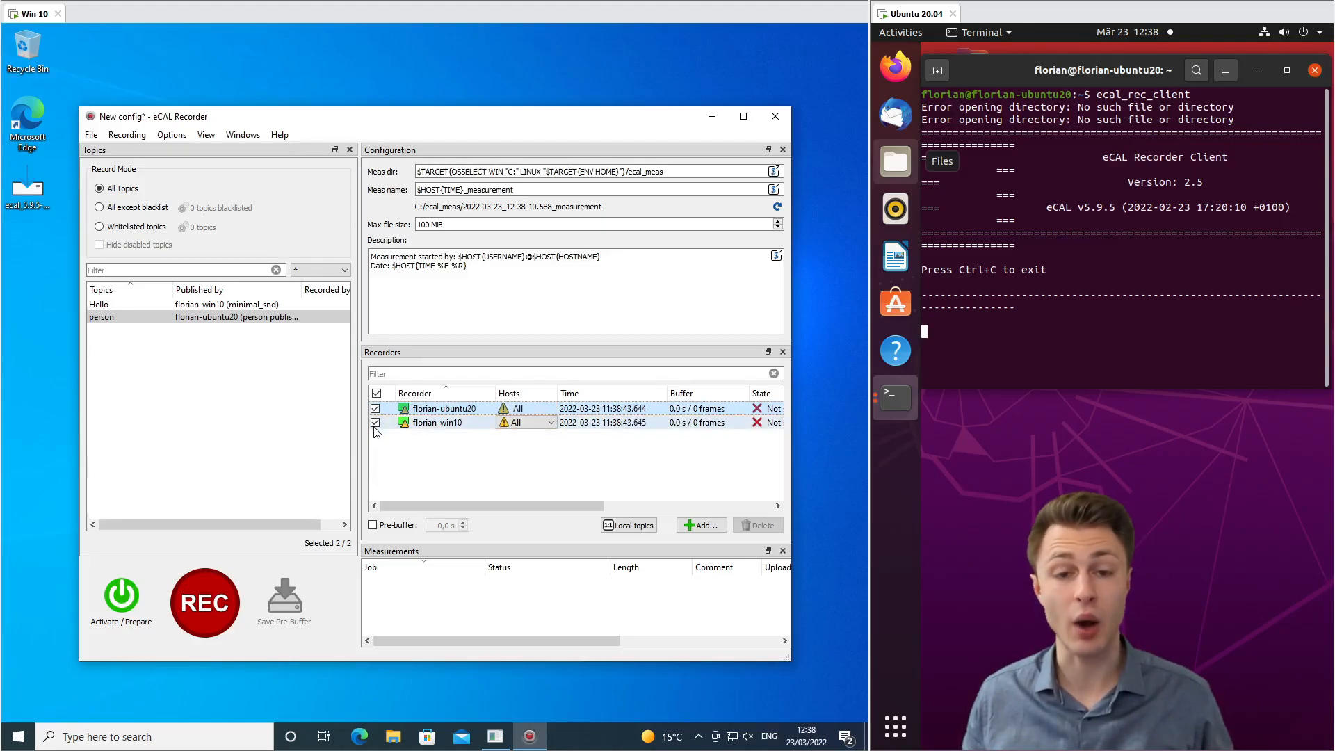
Step: Limit the Ubuntu recorder to its own host and set all recorders to record only local topics
left_click(426, 408)
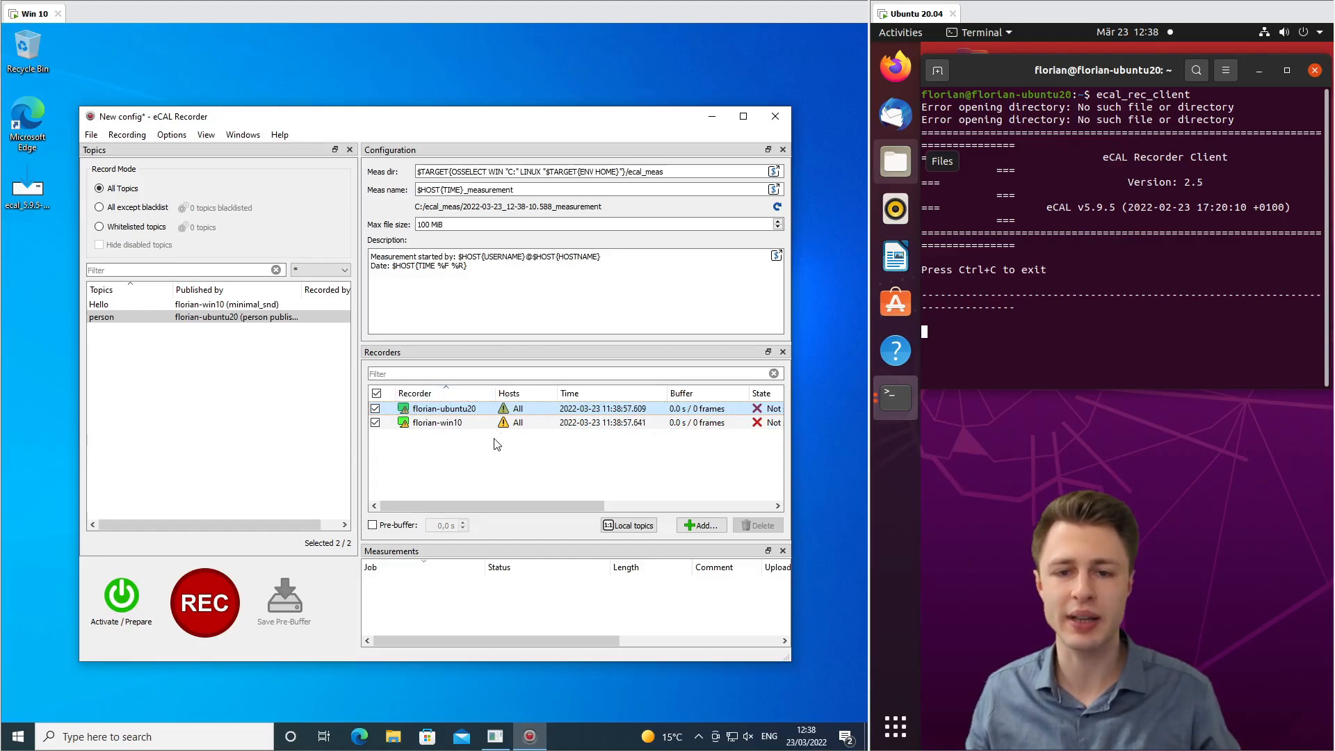
double_click(518, 408)
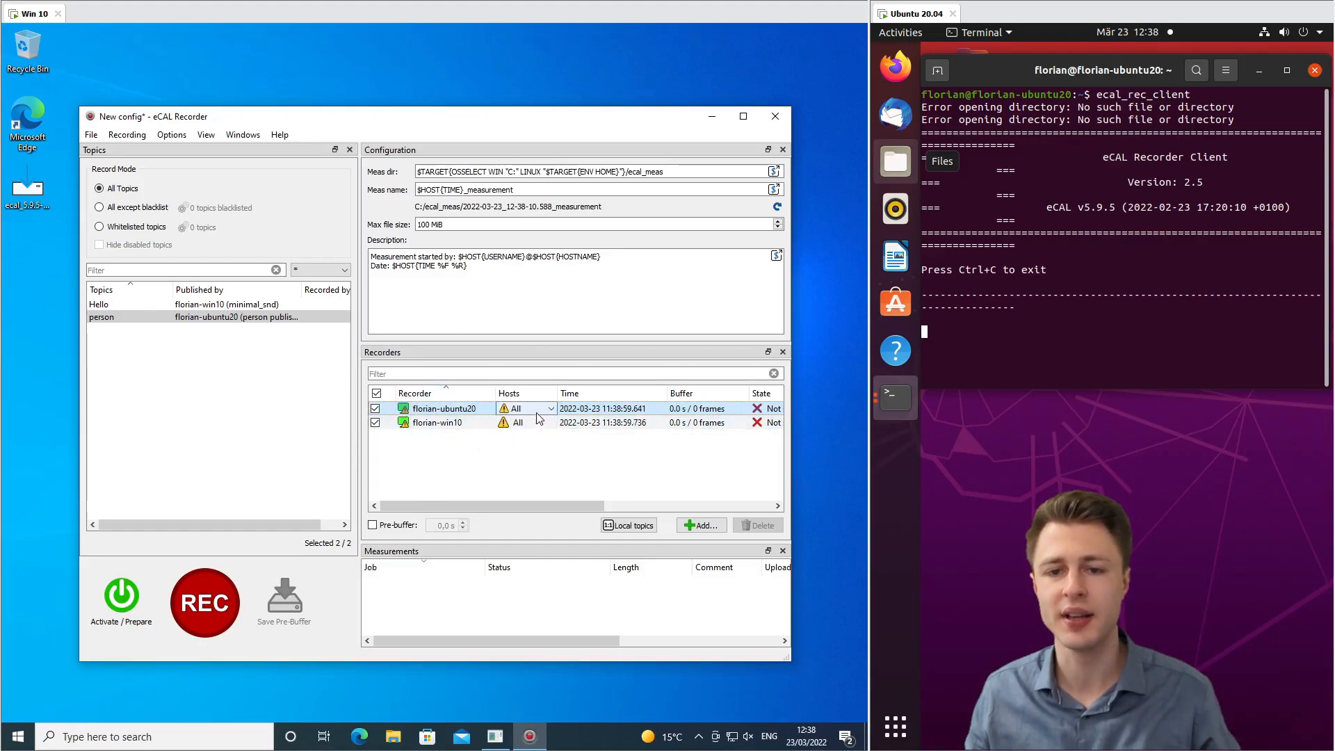
left_click(537, 410)
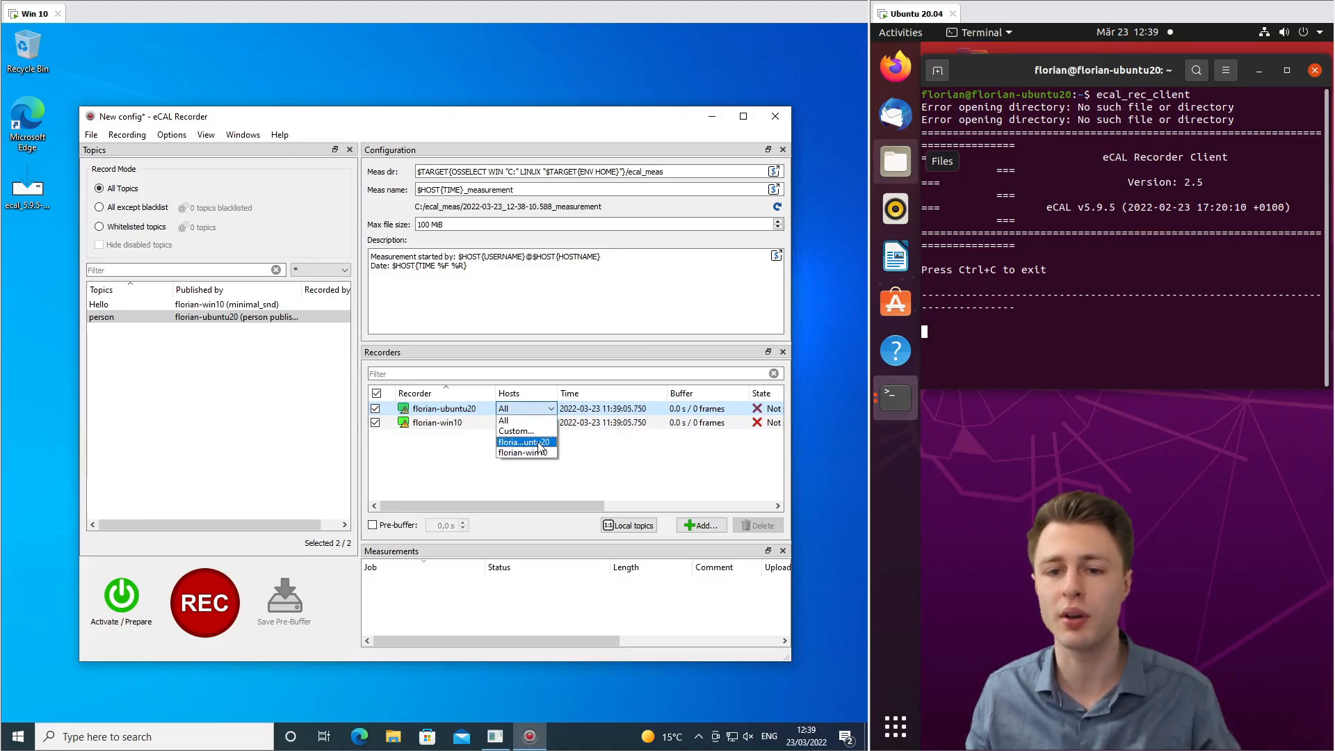
left_click(540, 443)
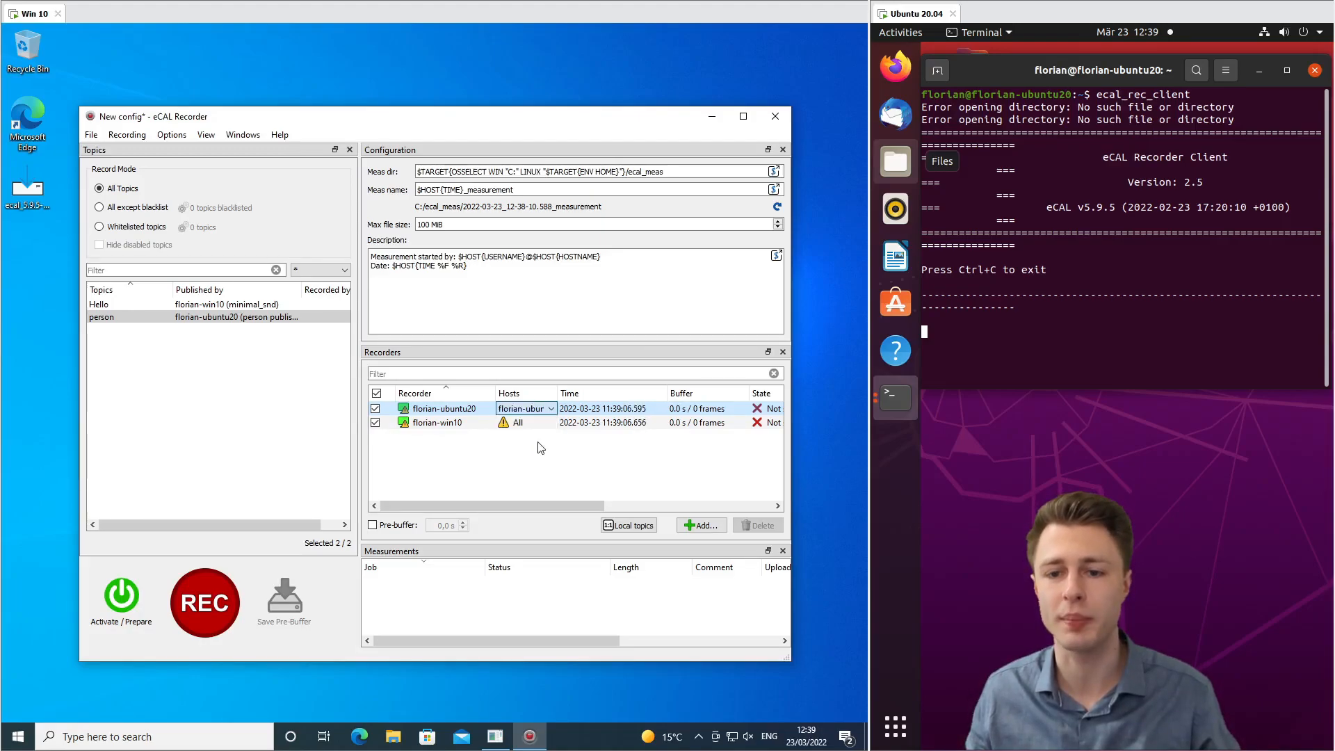
left_click(628, 527)
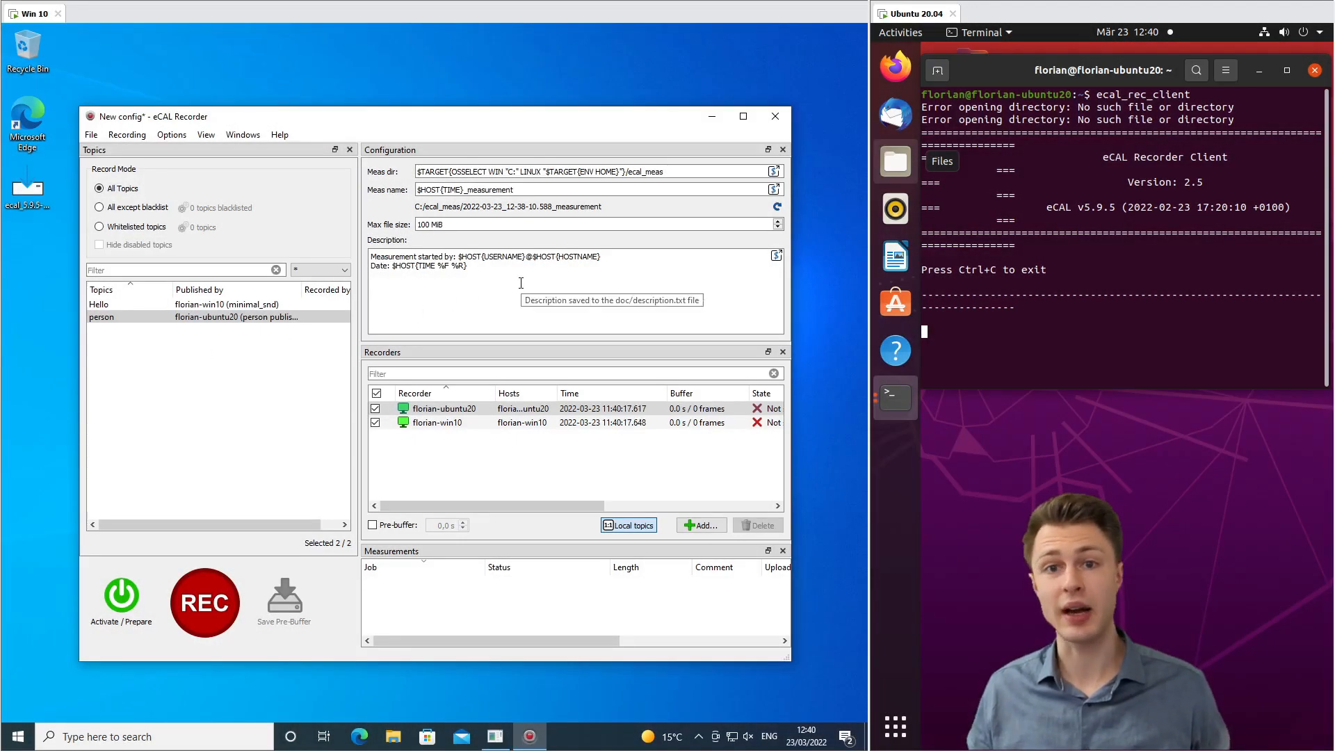
Step: Record a measurement of all topics on both hosts, expand its job to view each host's recording, and stop the recording
left_click(198, 606)
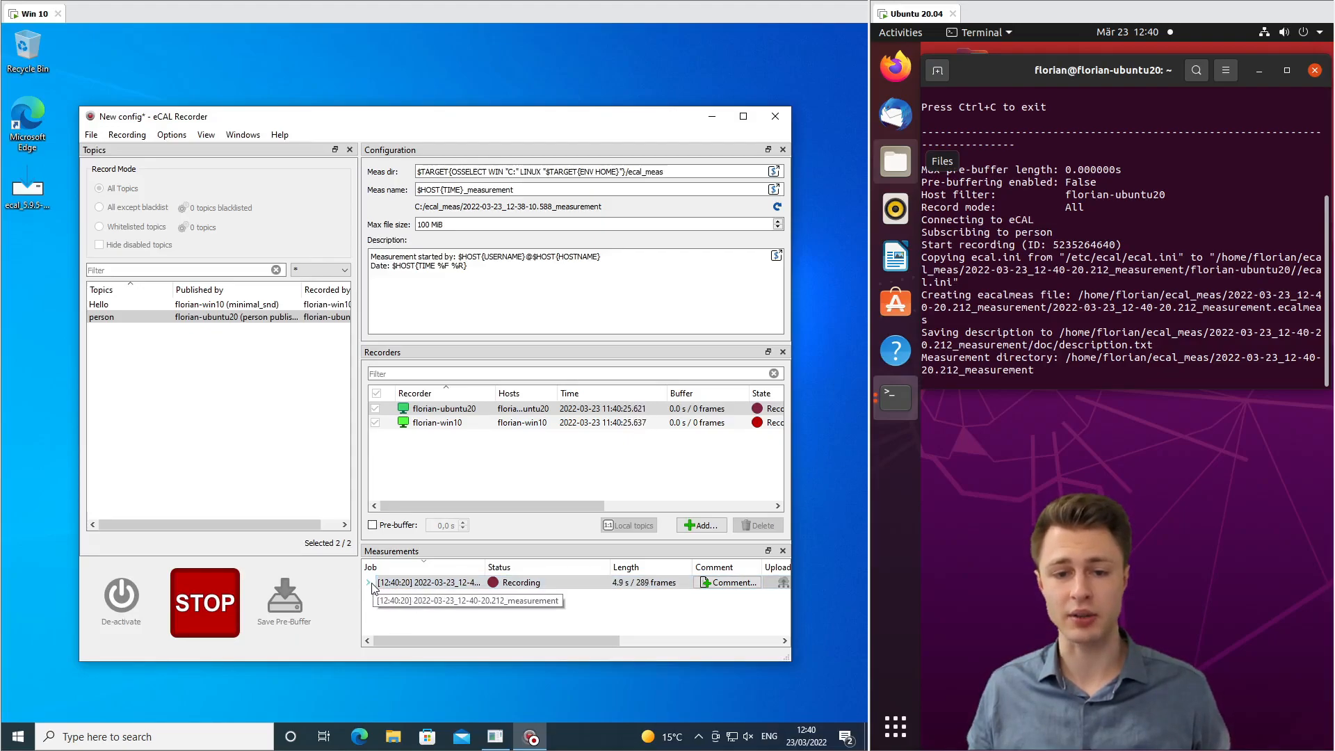
double_click(407, 584)
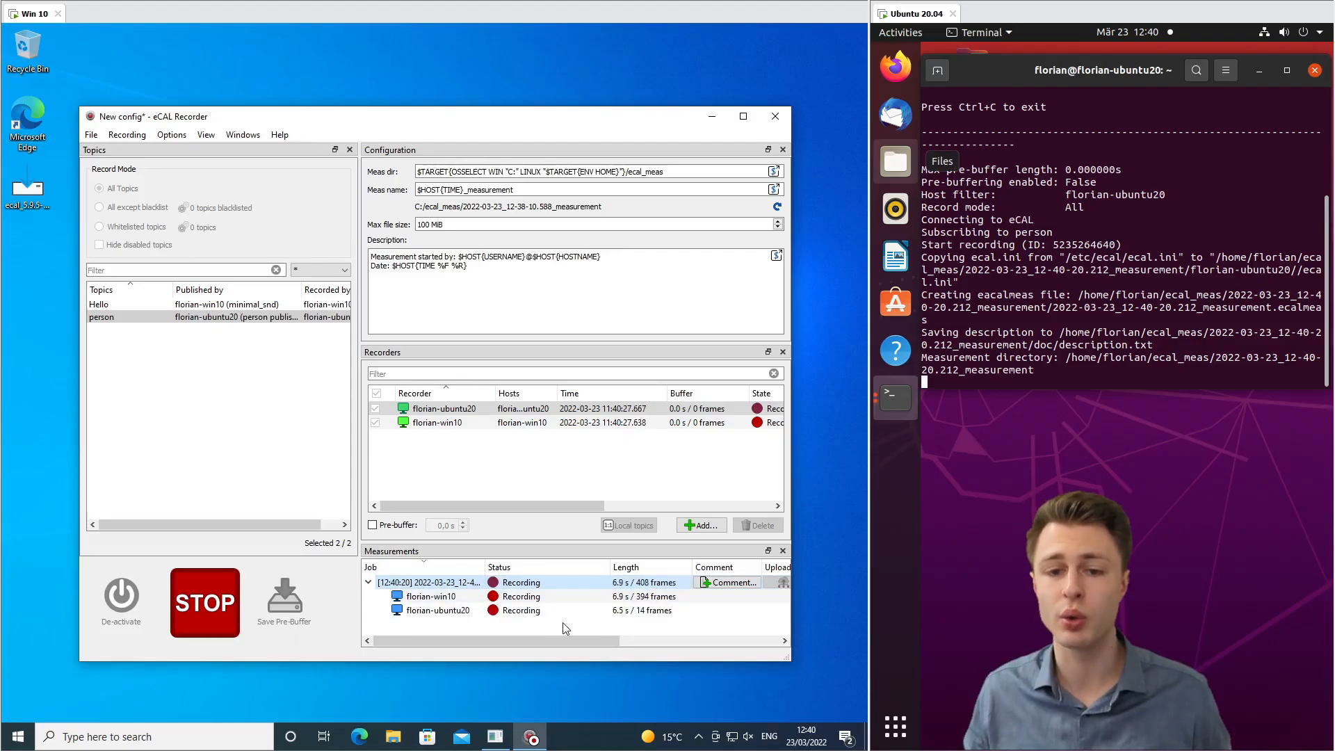
left_click(464, 609)
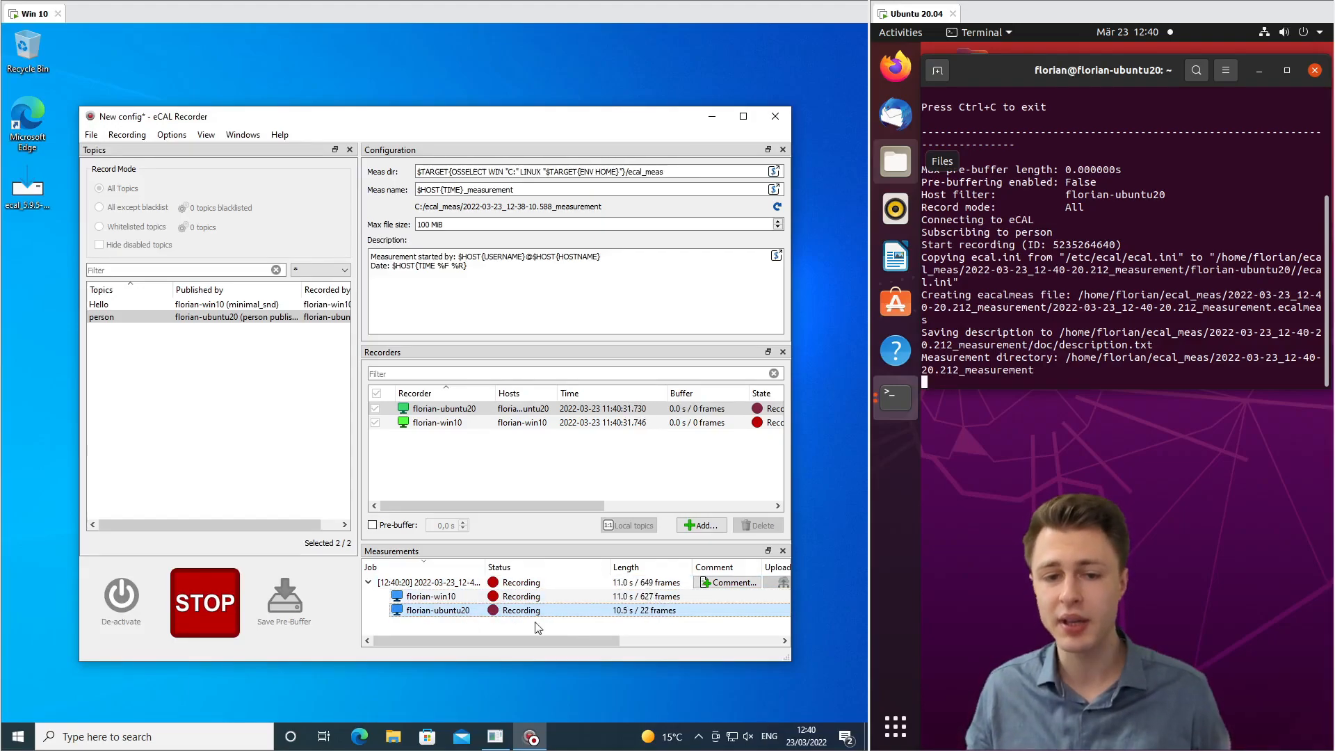
left_click(207, 604)
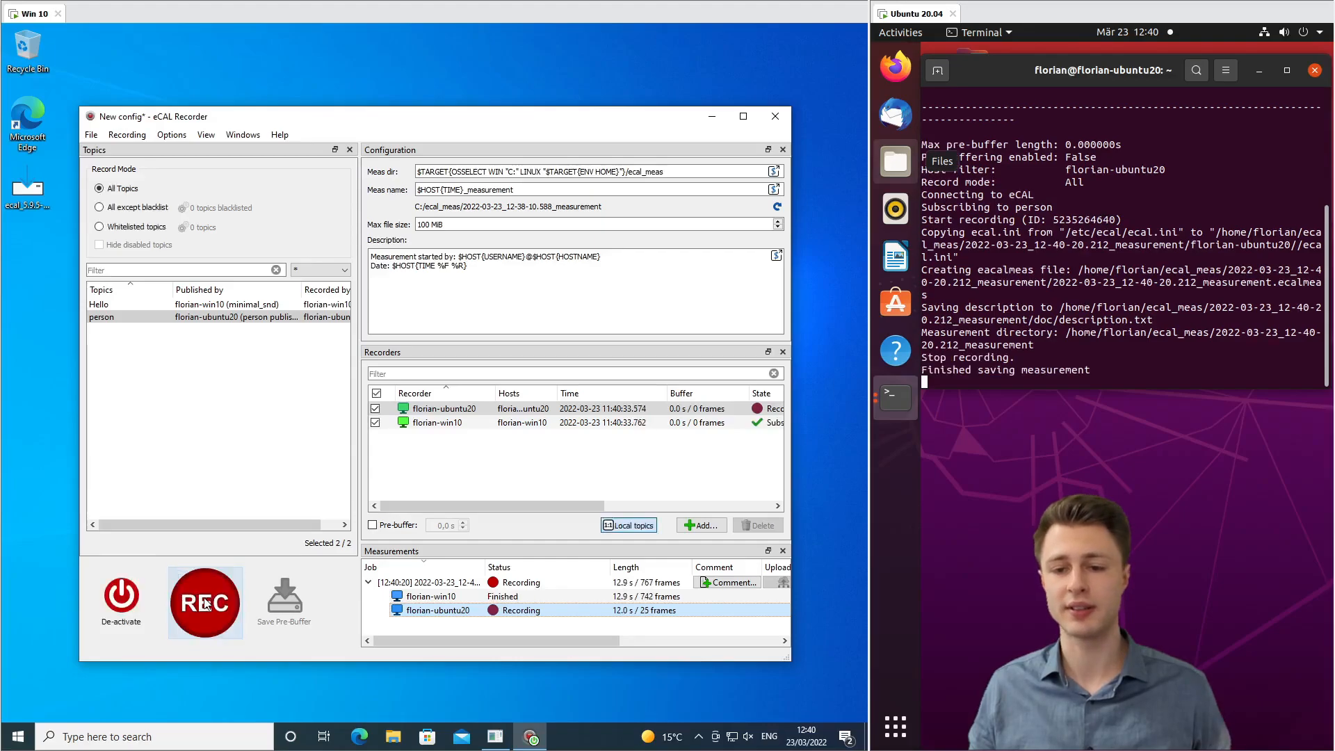
Step: Open the new measurement's folder under C:\ecal_meas in File Explorer and select the Windows host's subfolder
left_click(394, 740)
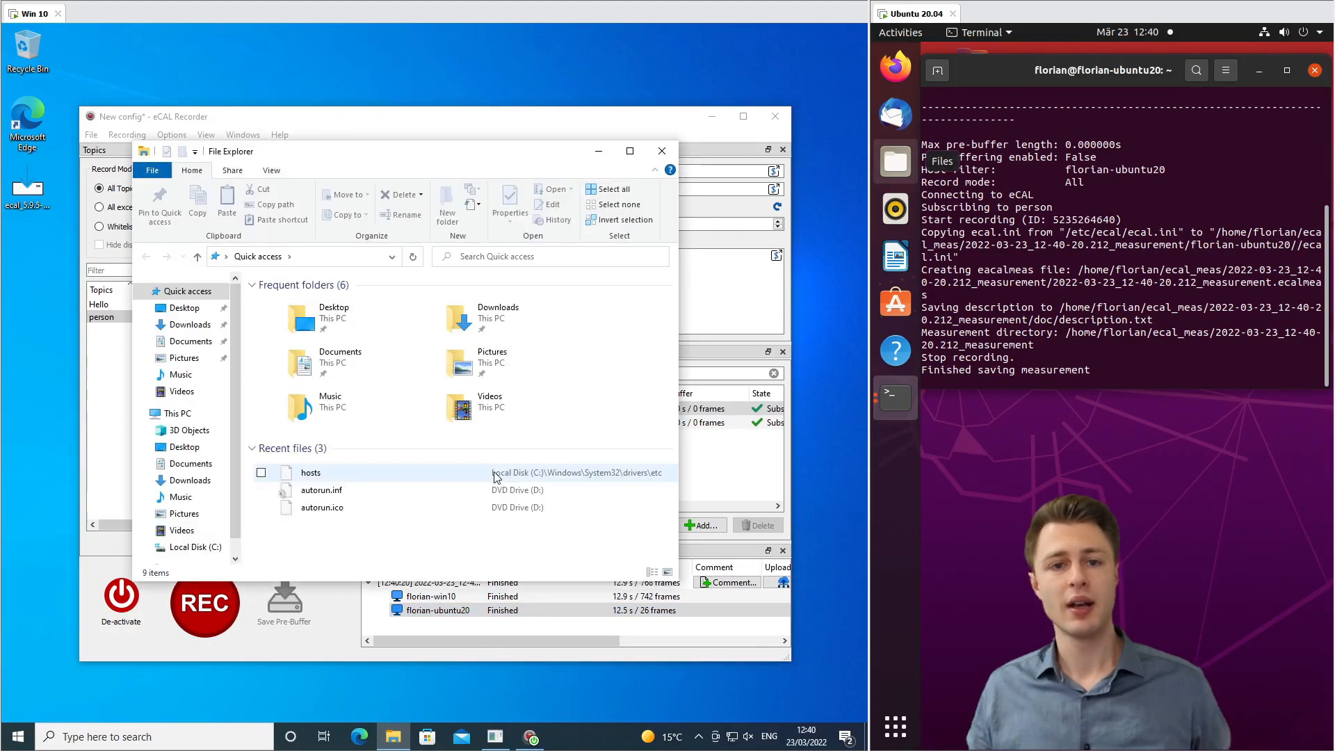
left_click(185, 548)
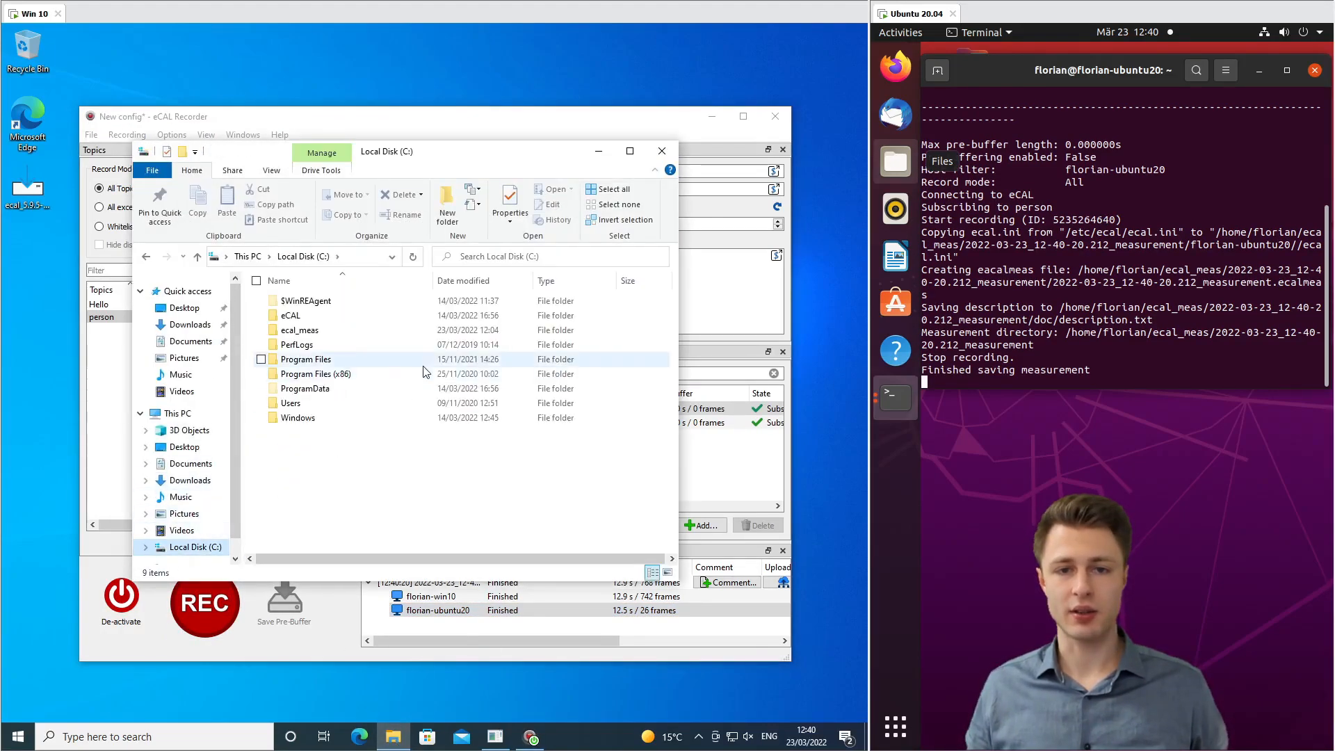
double_click(390, 337)
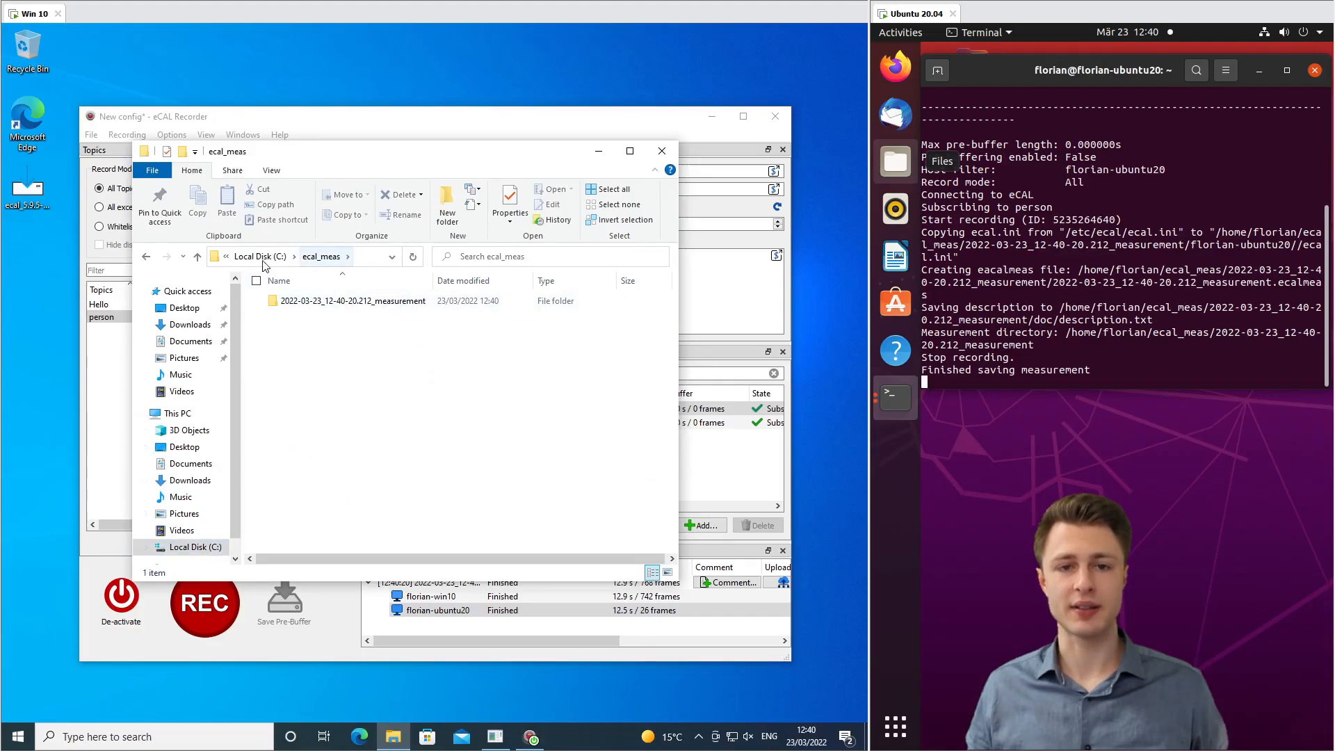
double_click(362, 307)
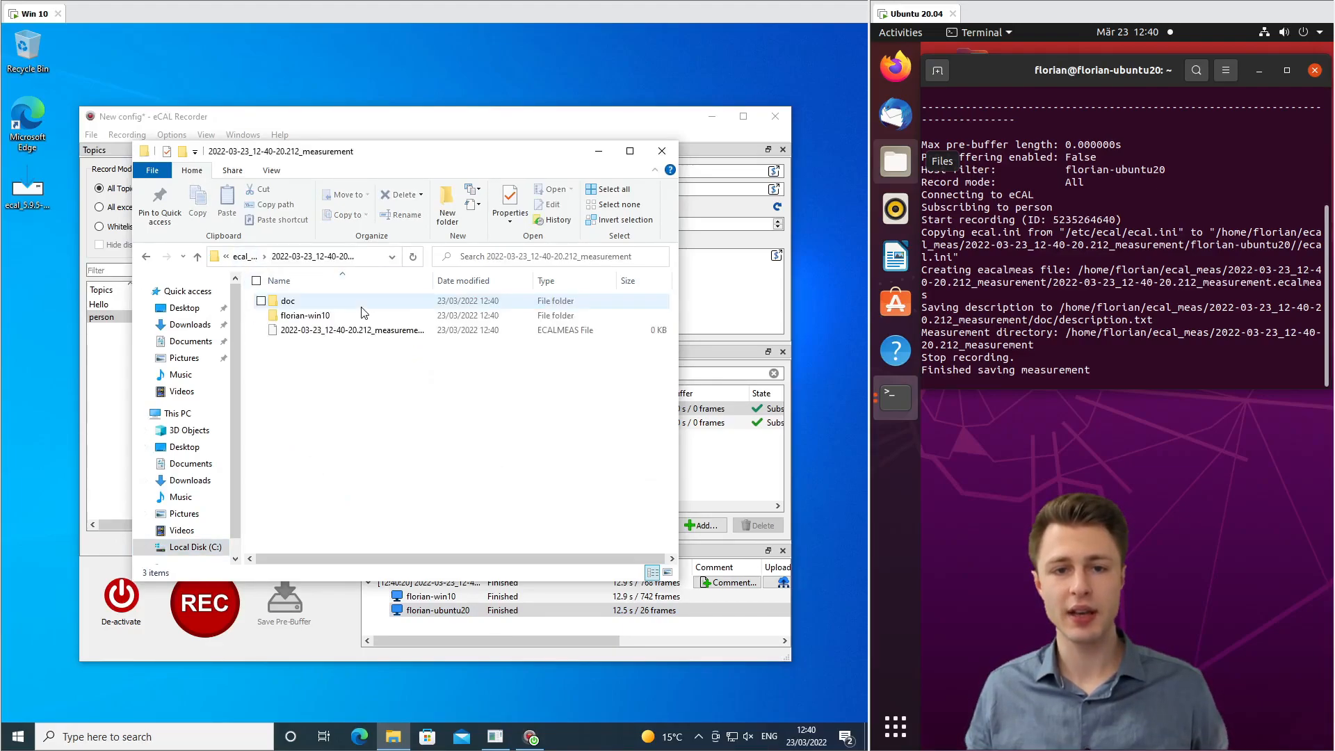
left_click(321, 317)
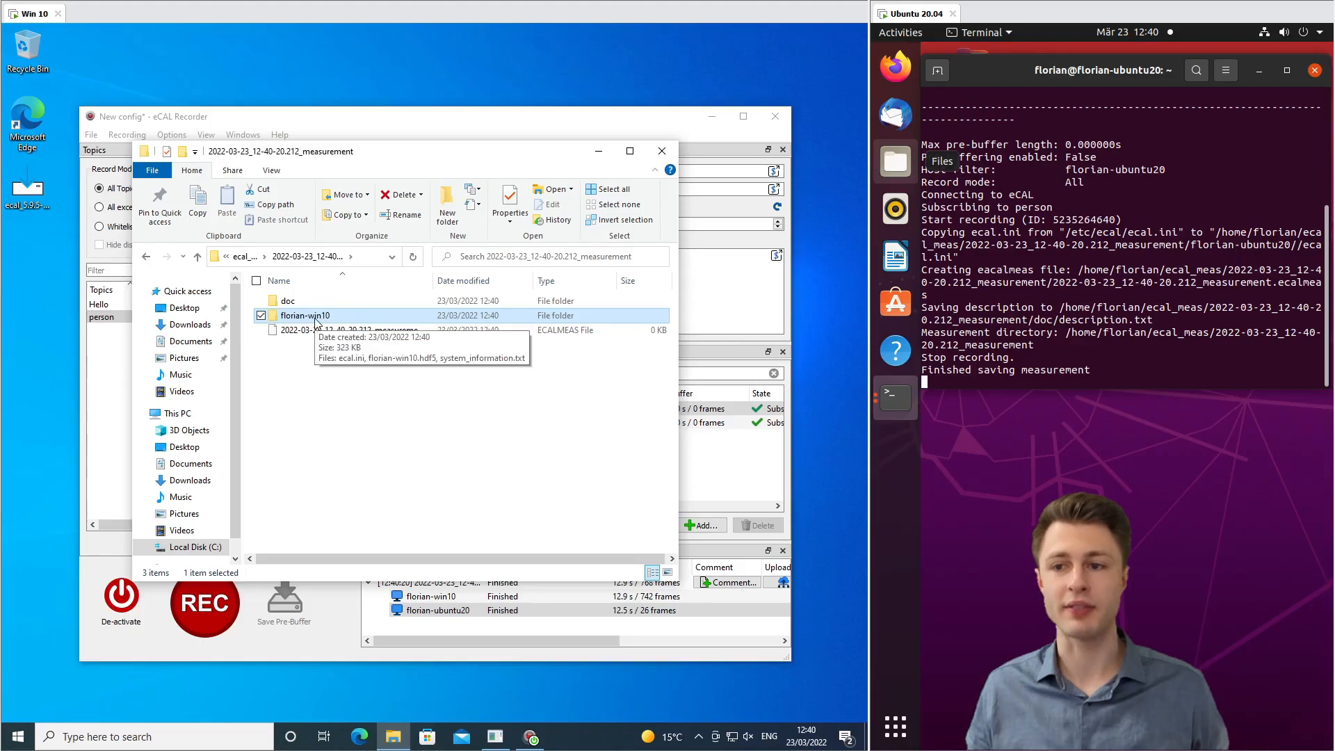
Step: On the Ubuntu machine, open the measurement folder inside ecal_meas in the home directory and select the Ubuntu host's subfolder
left_click(895, 162)
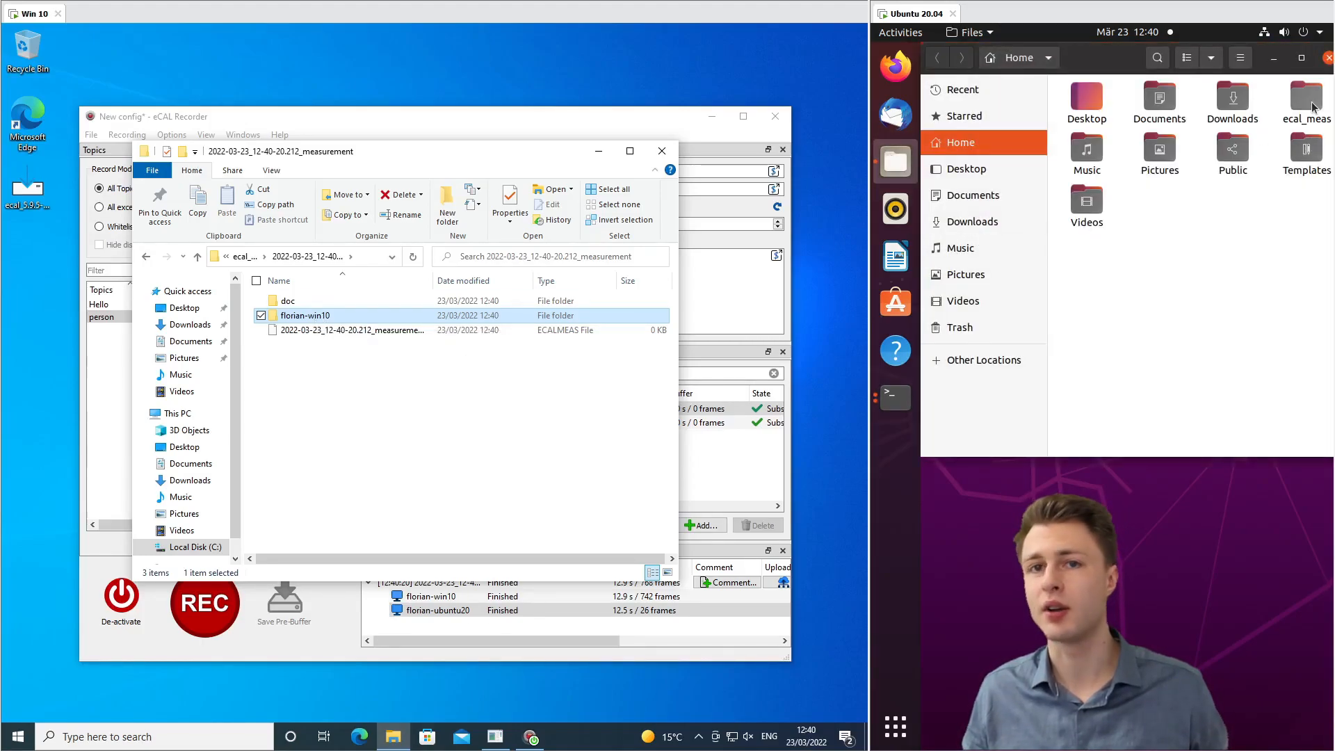
double_click(1307, 101)
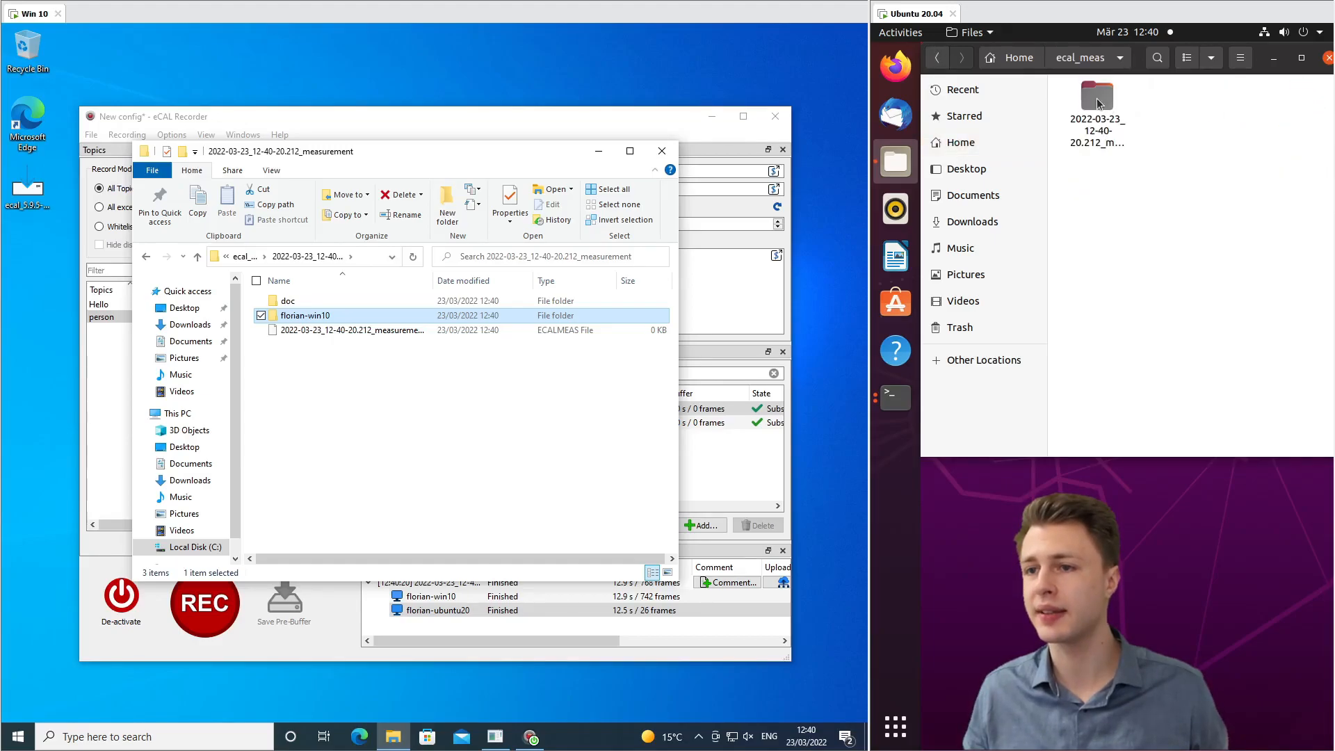
double_click(1076, 98)
left_click(1159, 110)
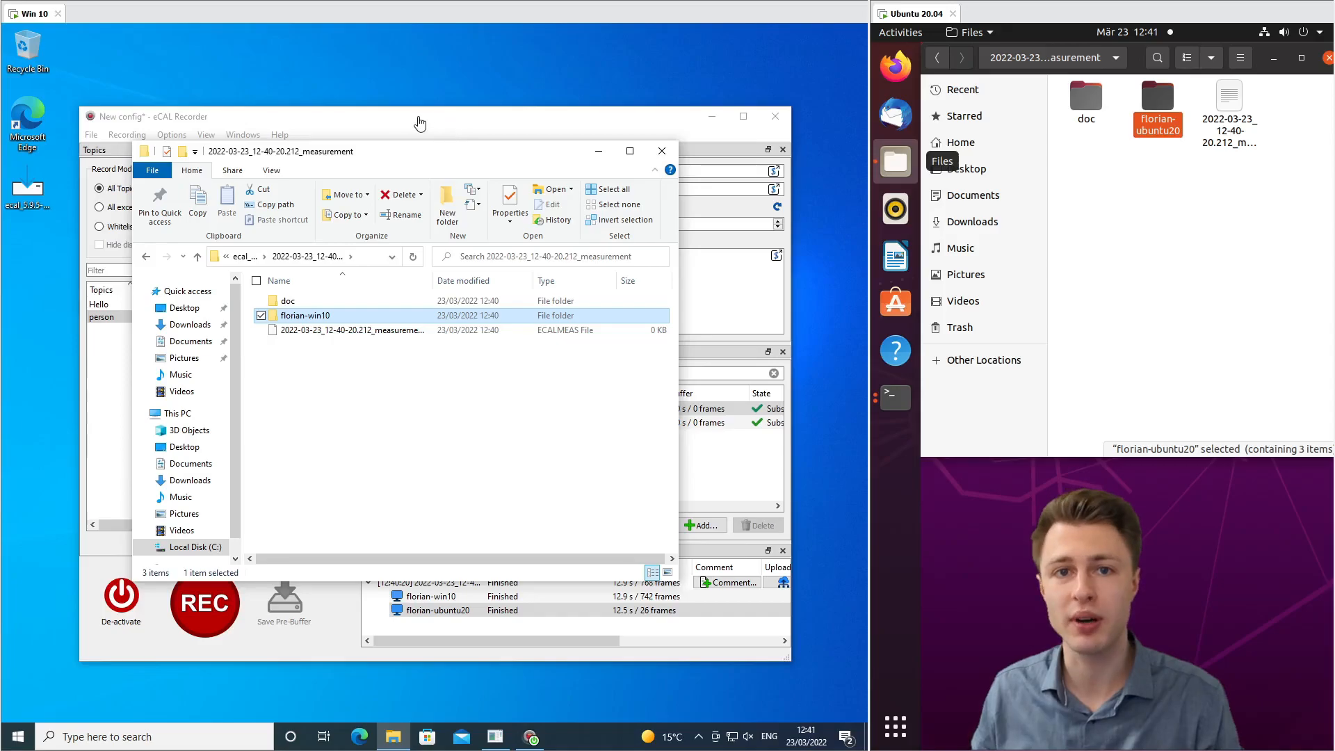
Step: Bring the Ubuntu terminal into view and upload the recorded measurement from eCAL Recorder
left_click(405, 124)
left_click_drag(586, 638, 682, 638)
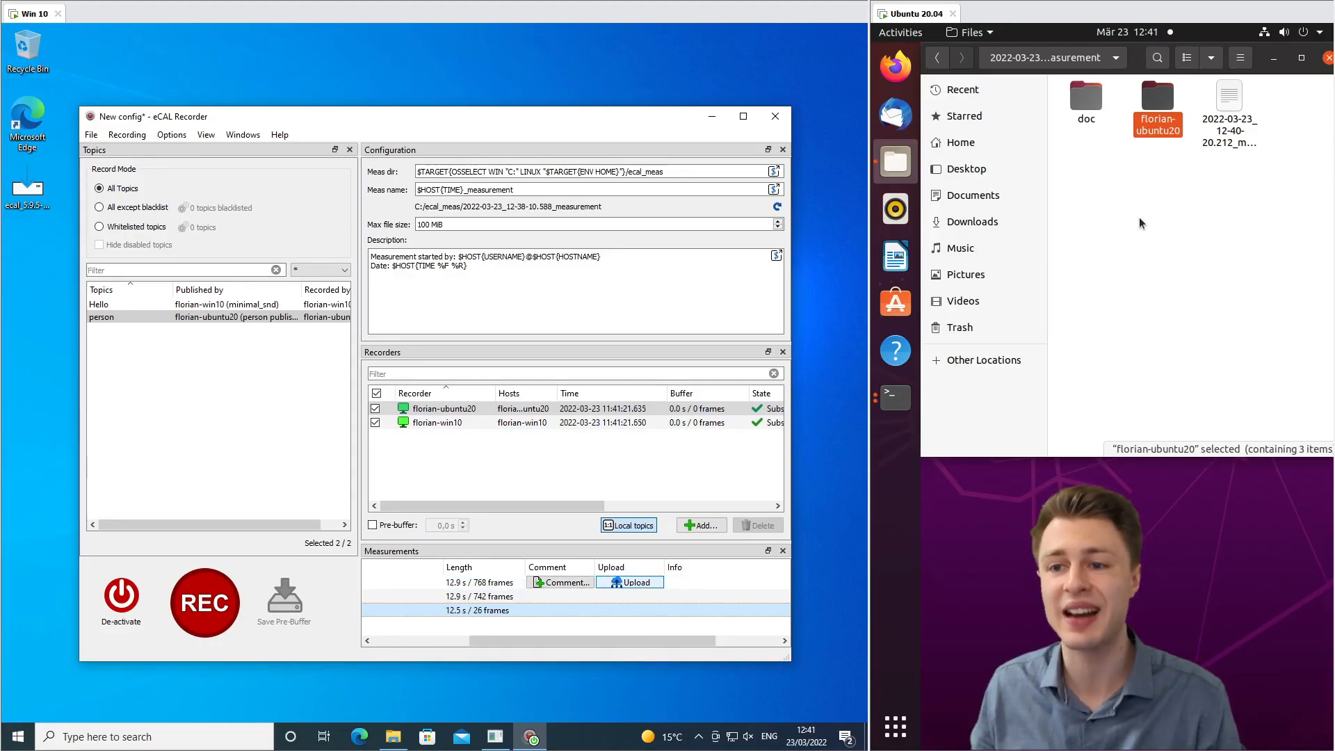
left_click(895, 396)
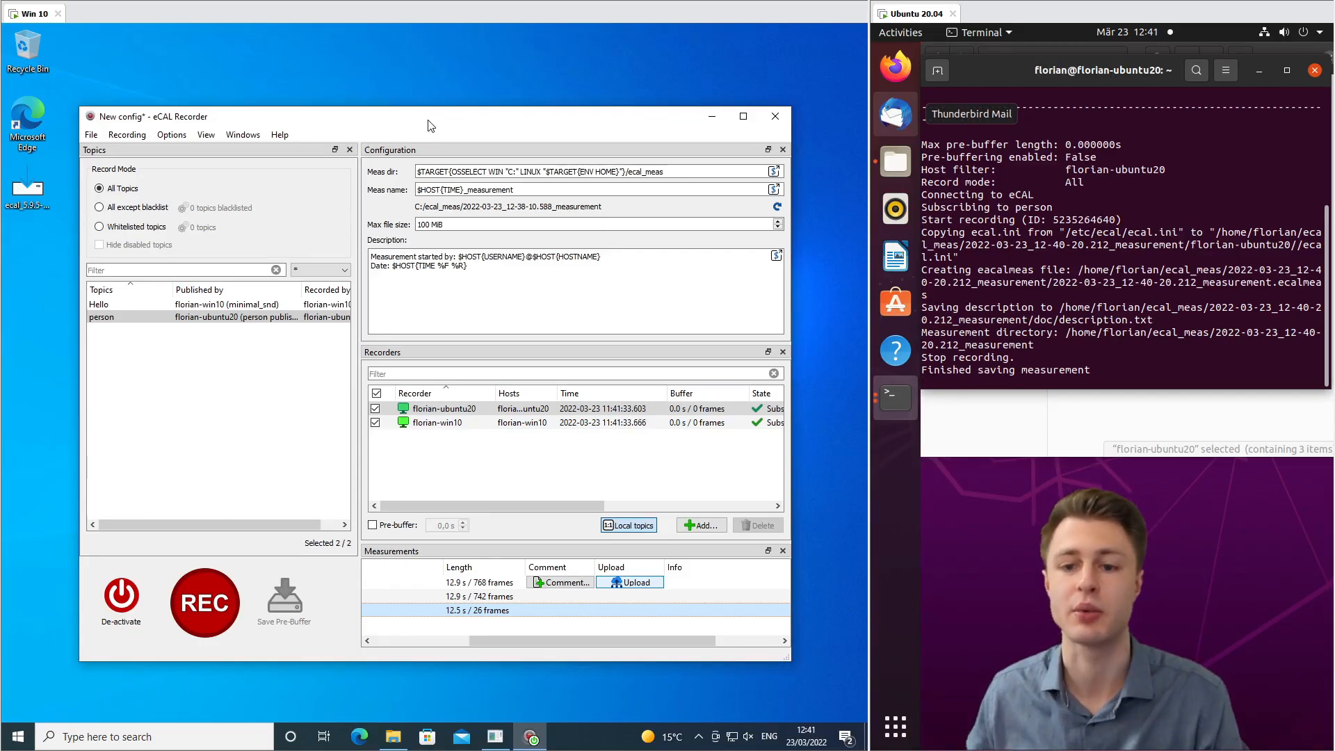
left_click(646, 586)
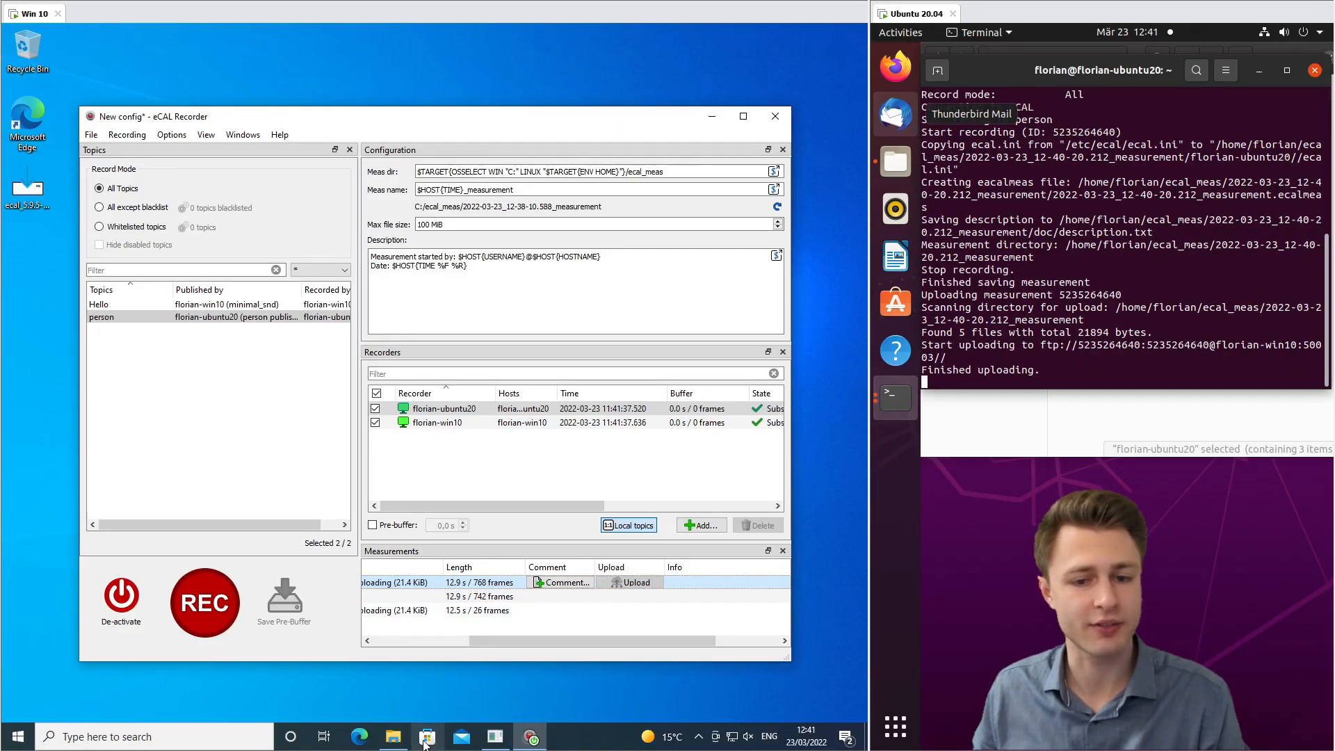
Step: Check the Windows measurement folder in File Explorer for the subfolders of both hosts
left_click(394, 739)
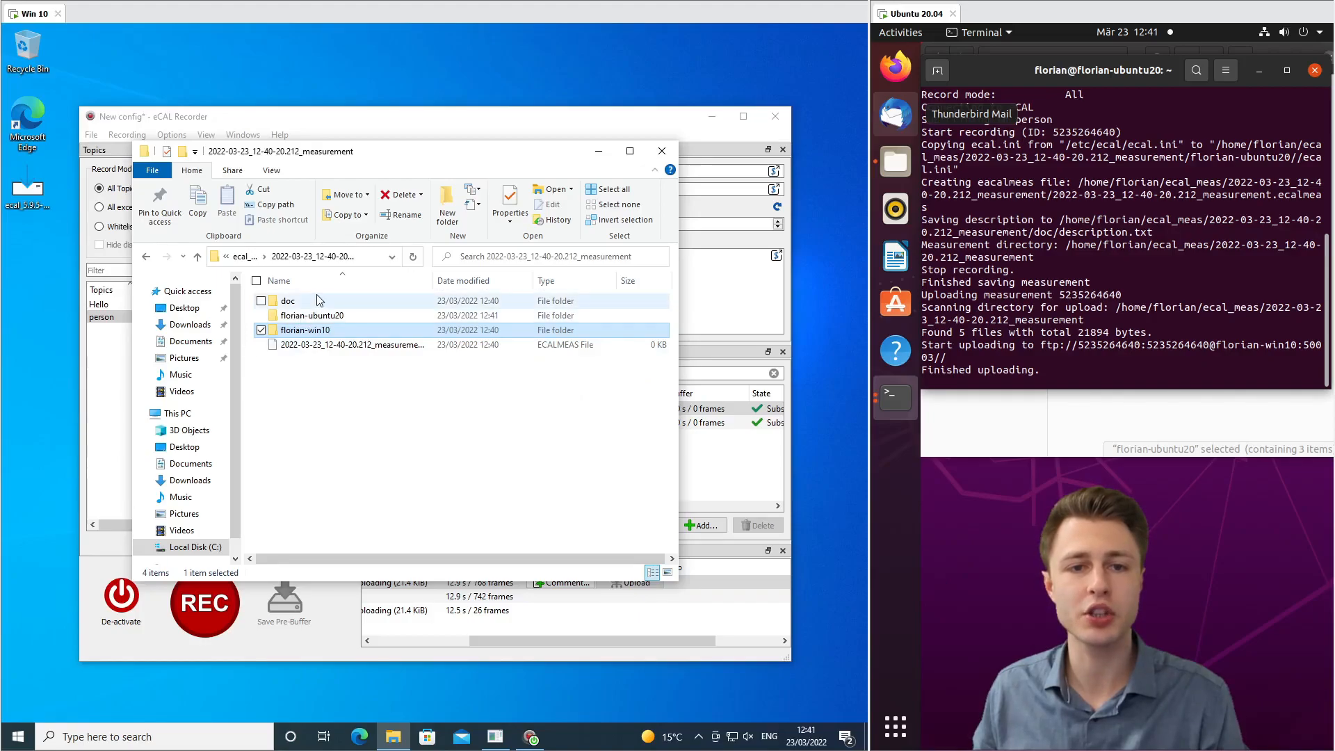
left_click(332, 317)
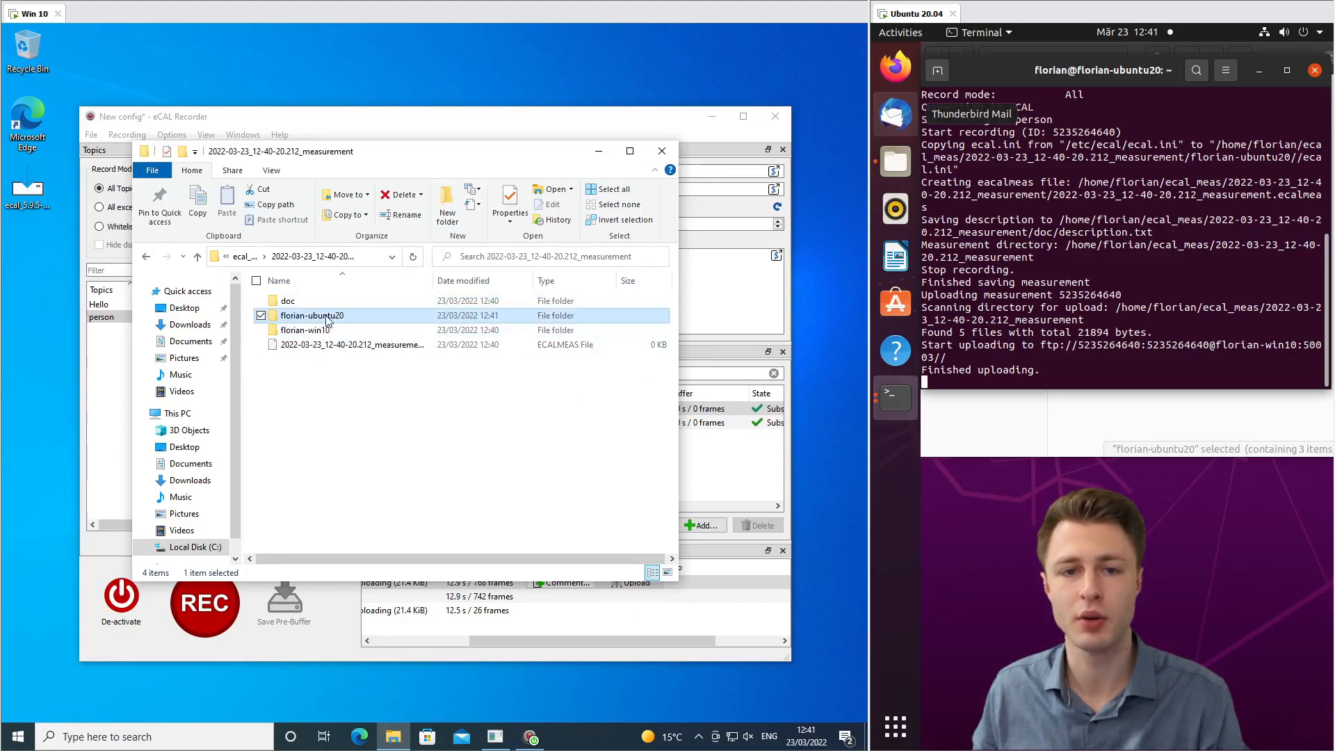
left_click(316, 332)
left_click(392, 518)
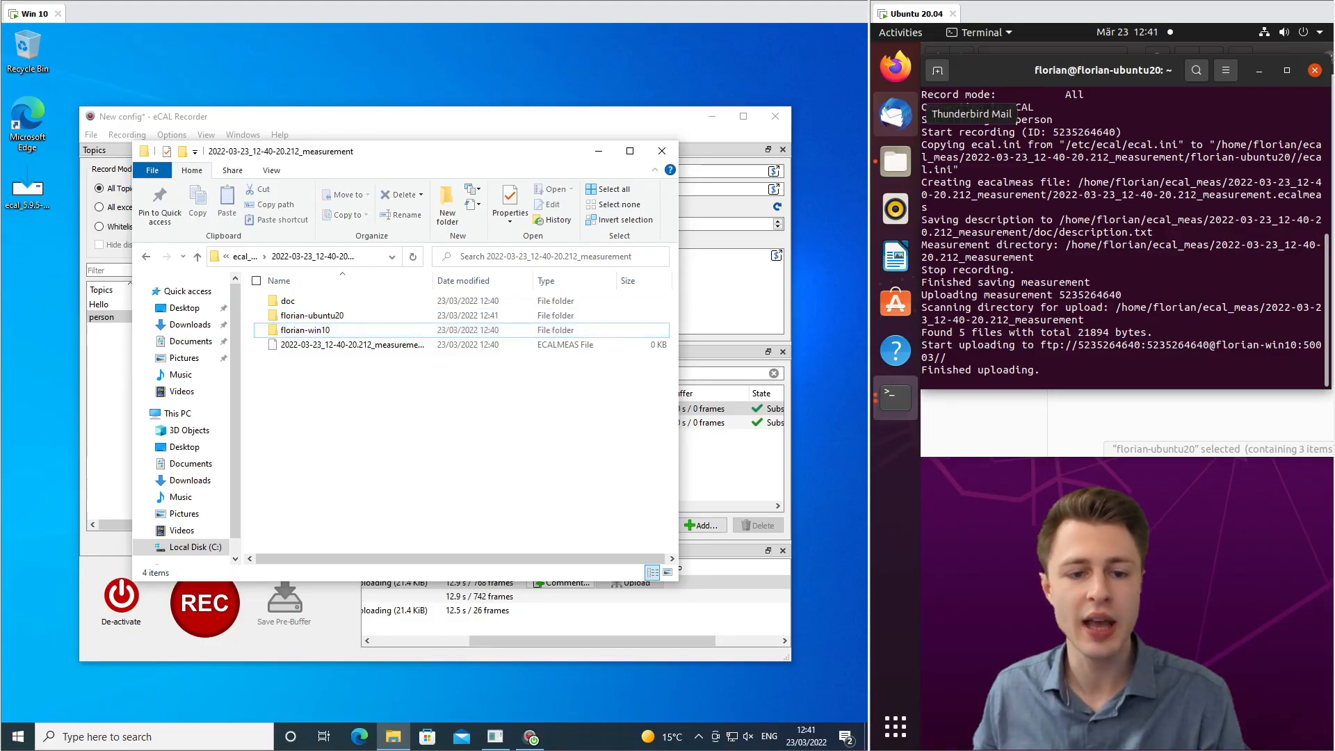
Step: Launch eCAL Player on the Windows machine
left_click(18, 737)
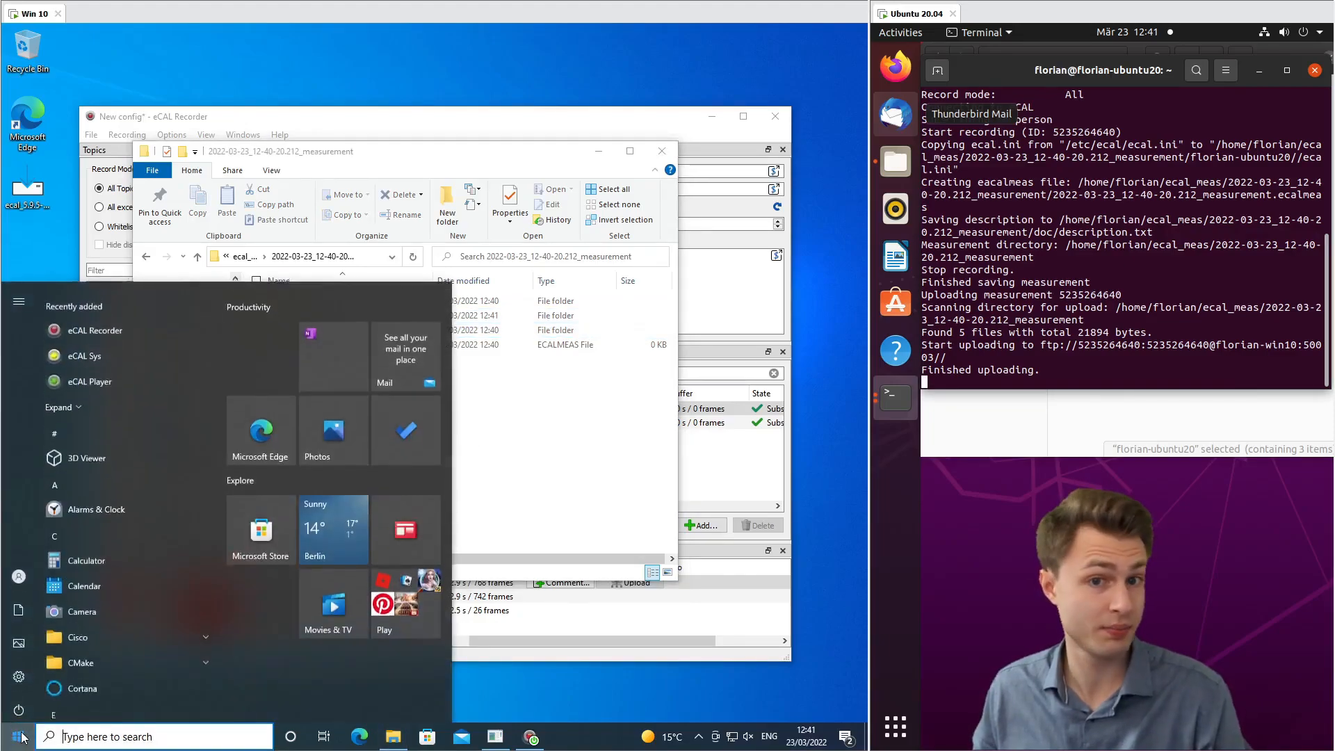
type("play")
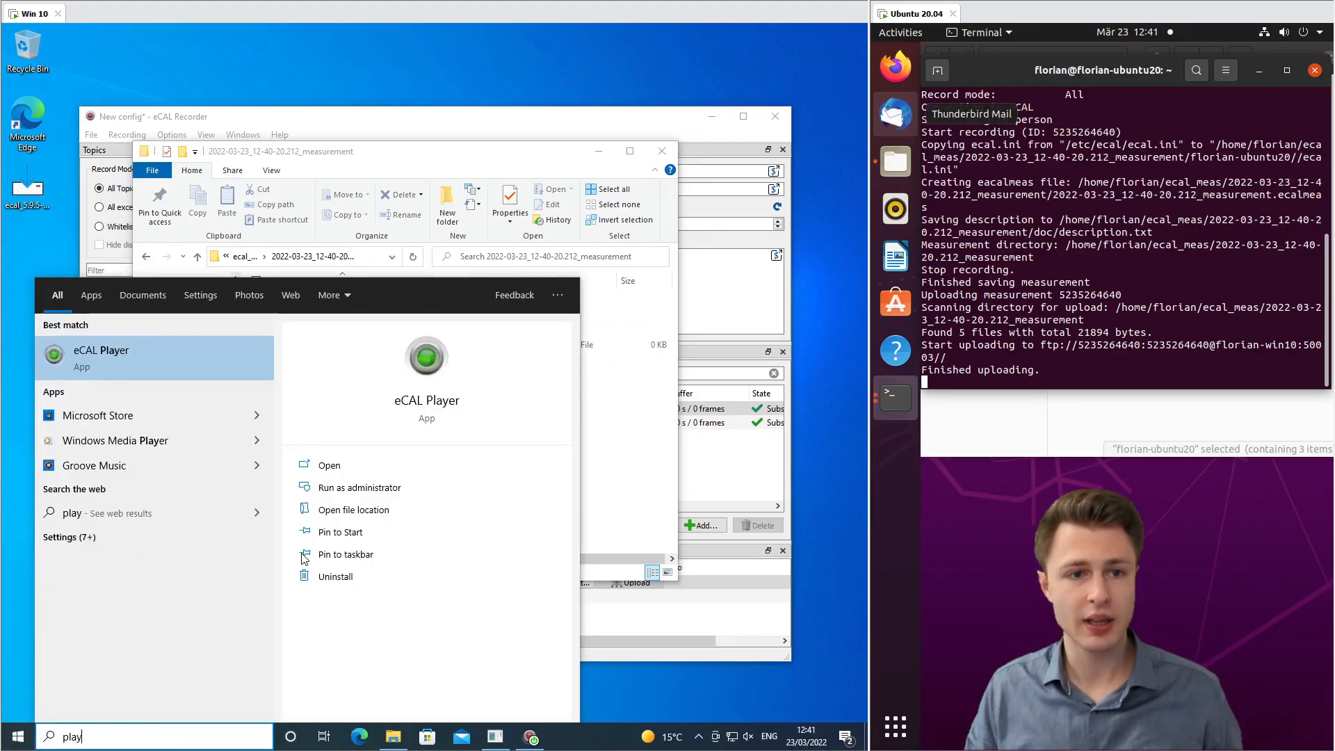
key("Return")
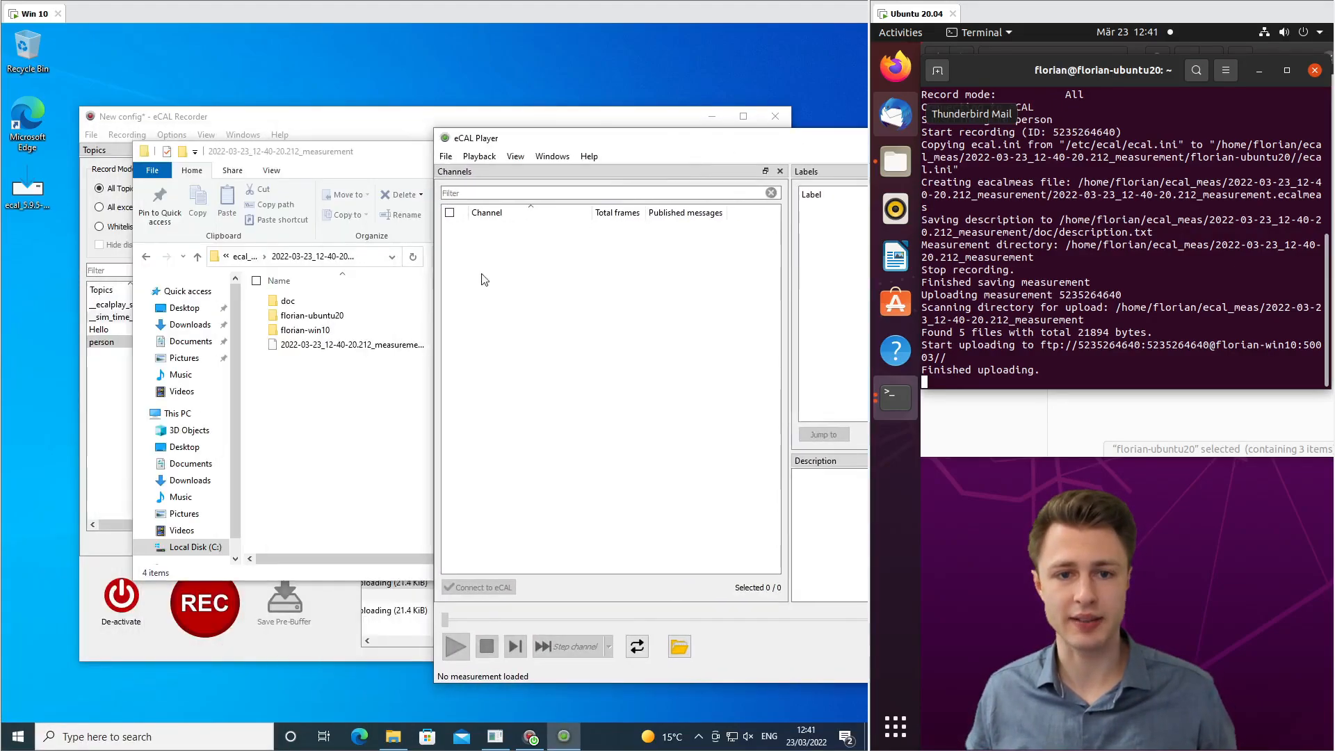
Step: Load the 2022-03-23_12-40-20.212_measurement.ecalmeas file into eCAL Player and inspect its Hello and person channels
left_click_drag(313, 346, 653, 337)
left_click_drag(743, 141, 418, 157)
left_click(181, 243)
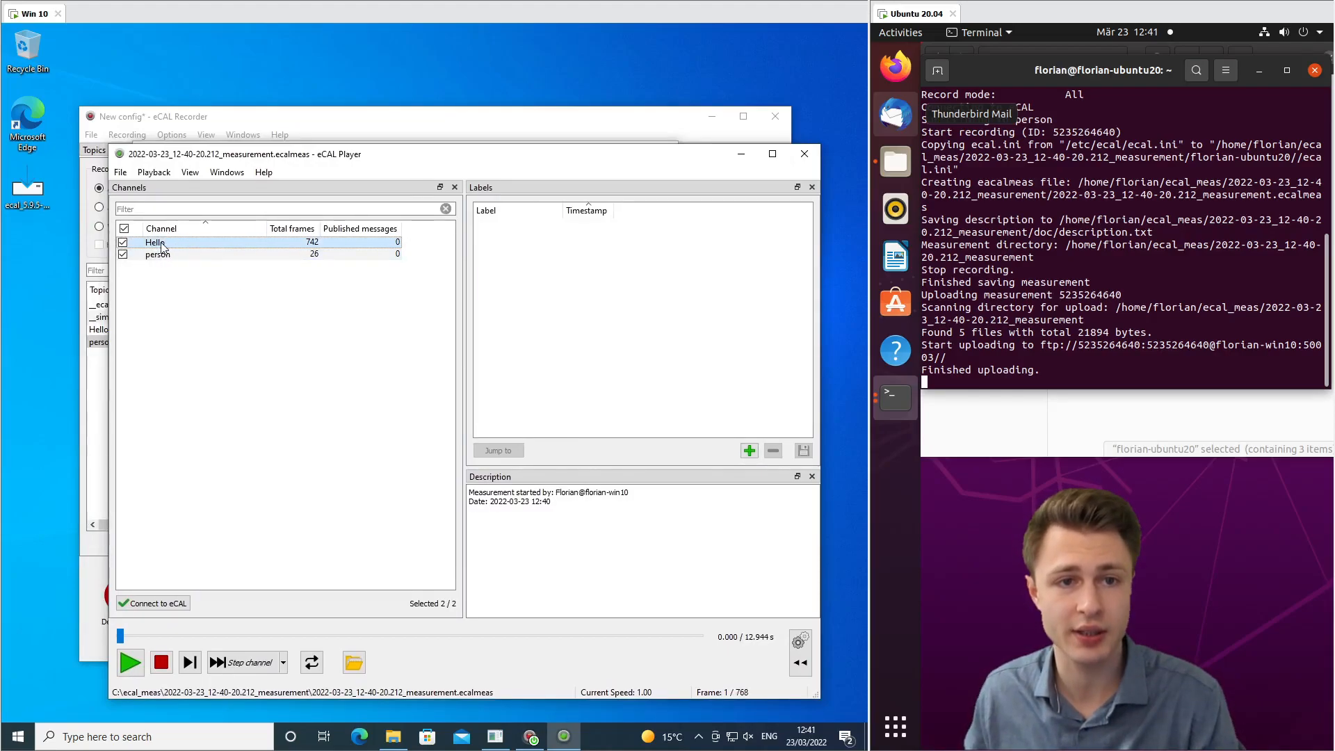
left_click(167, 255)
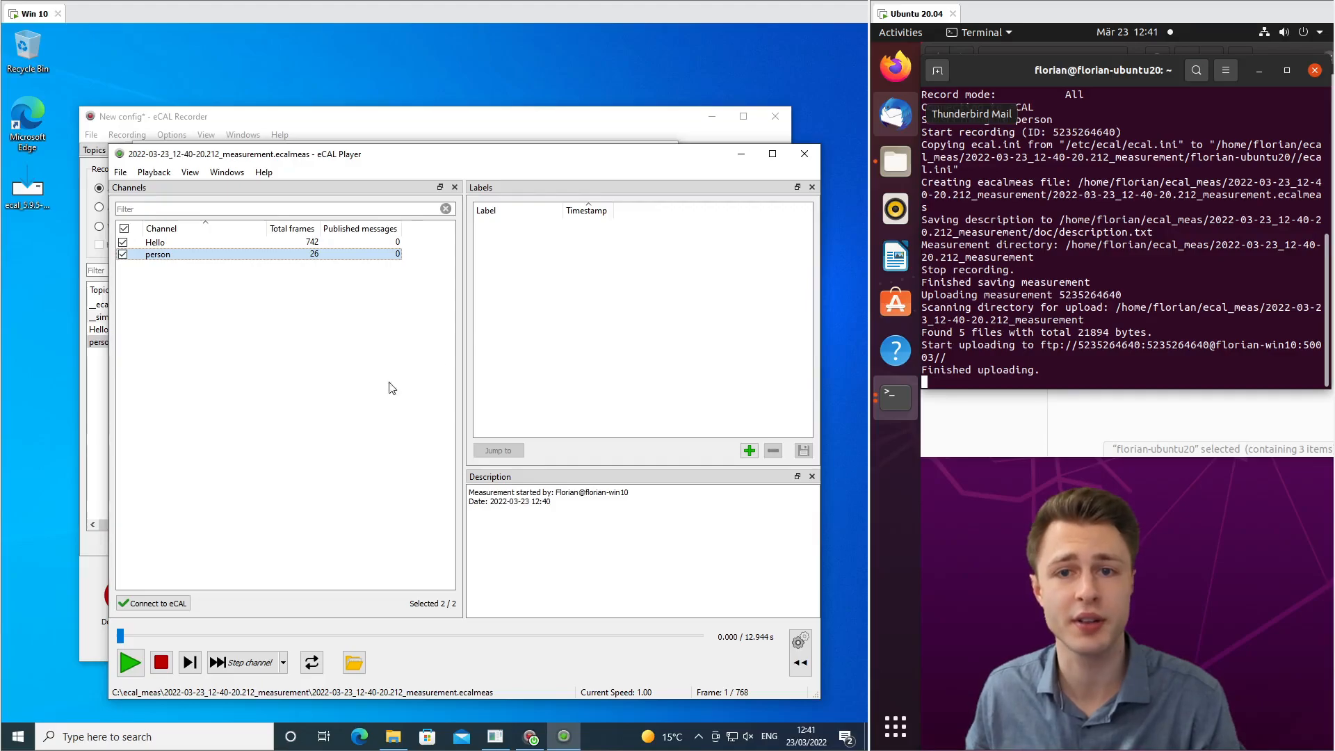